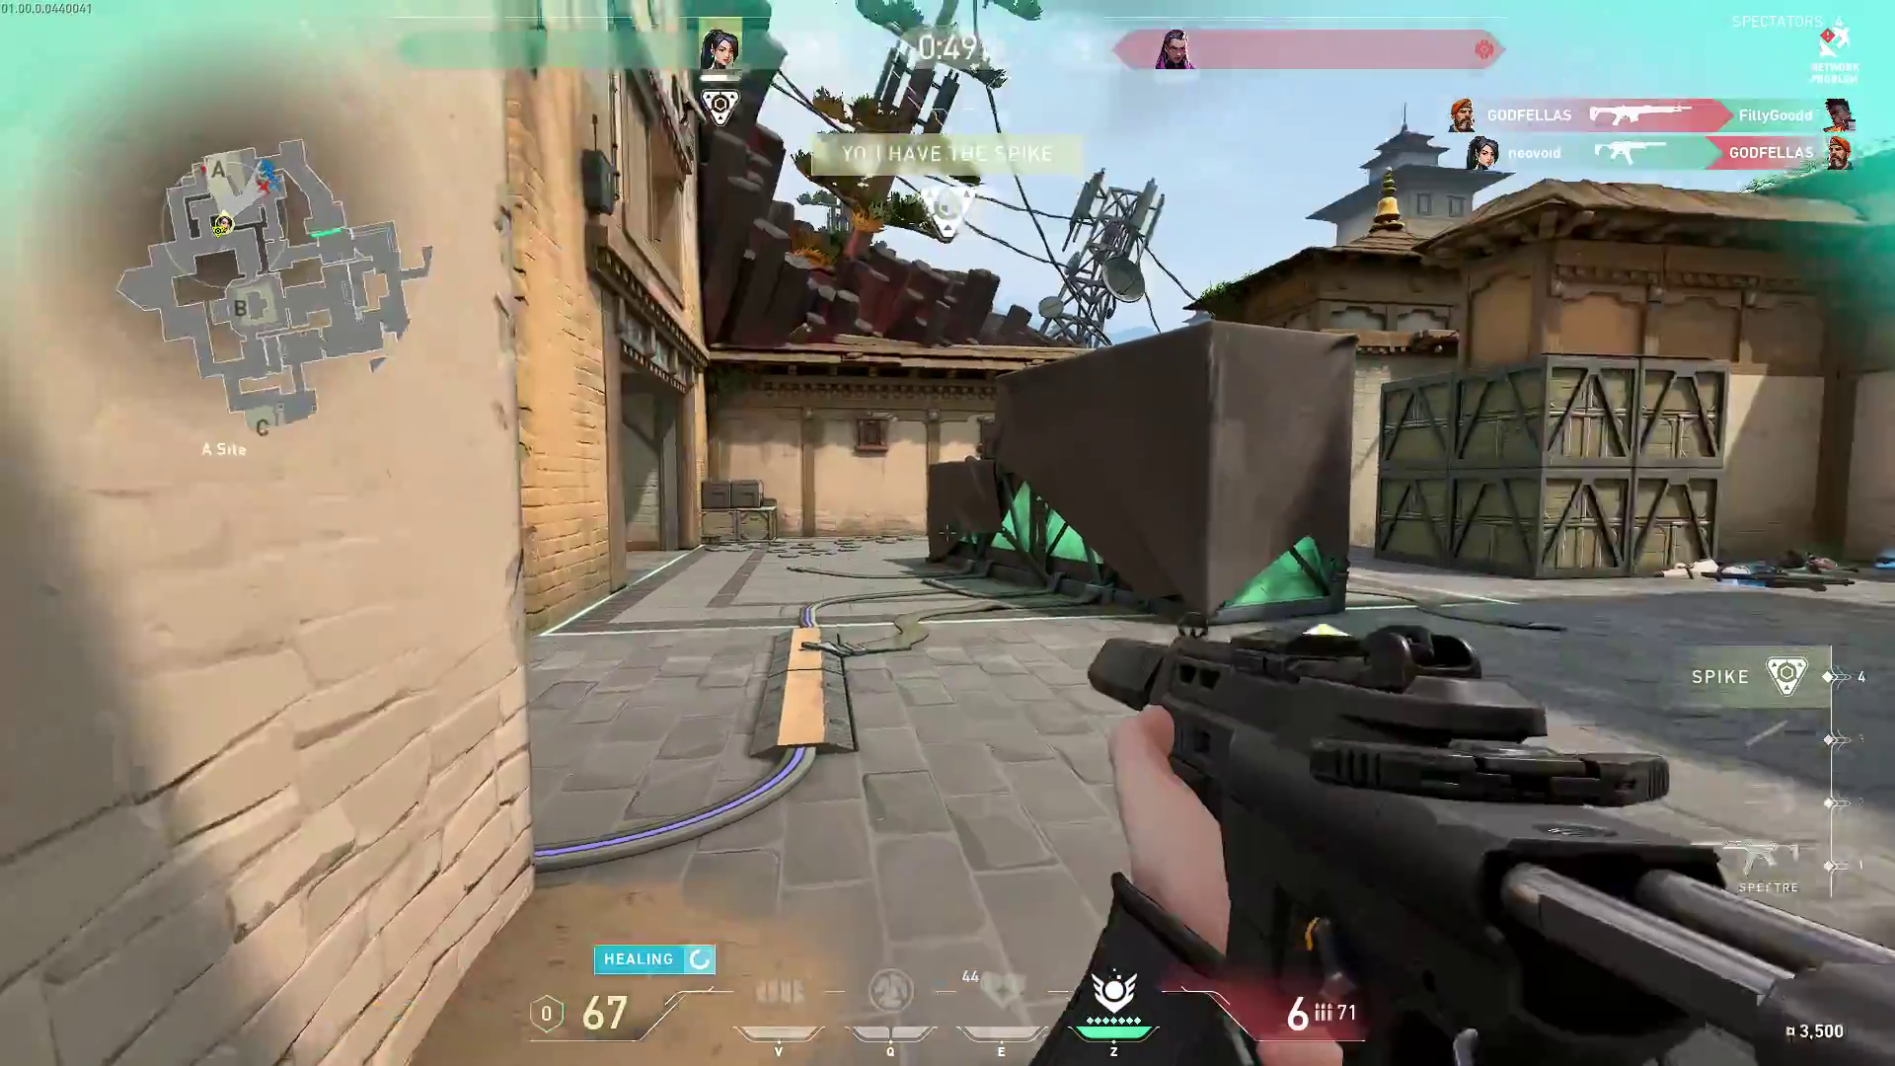
key(r)
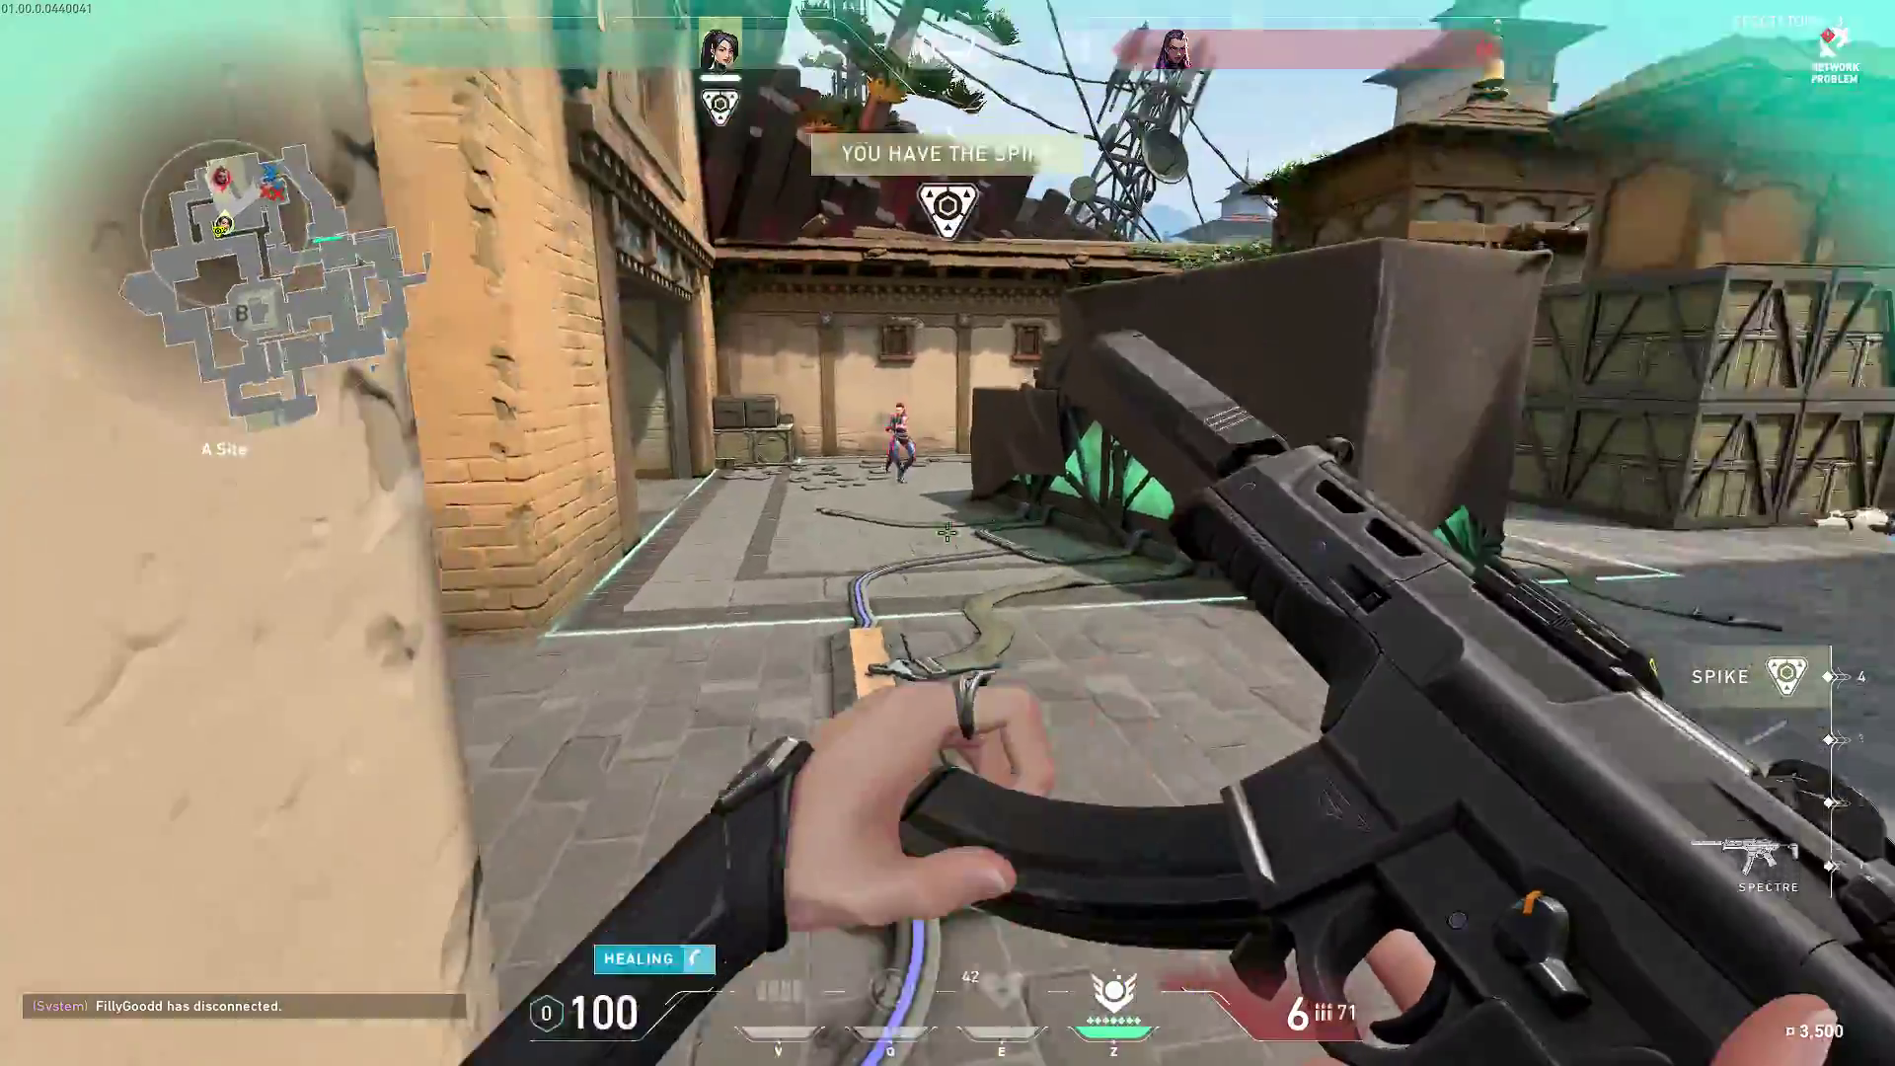
key(3)
key(1)
click(946, 533)
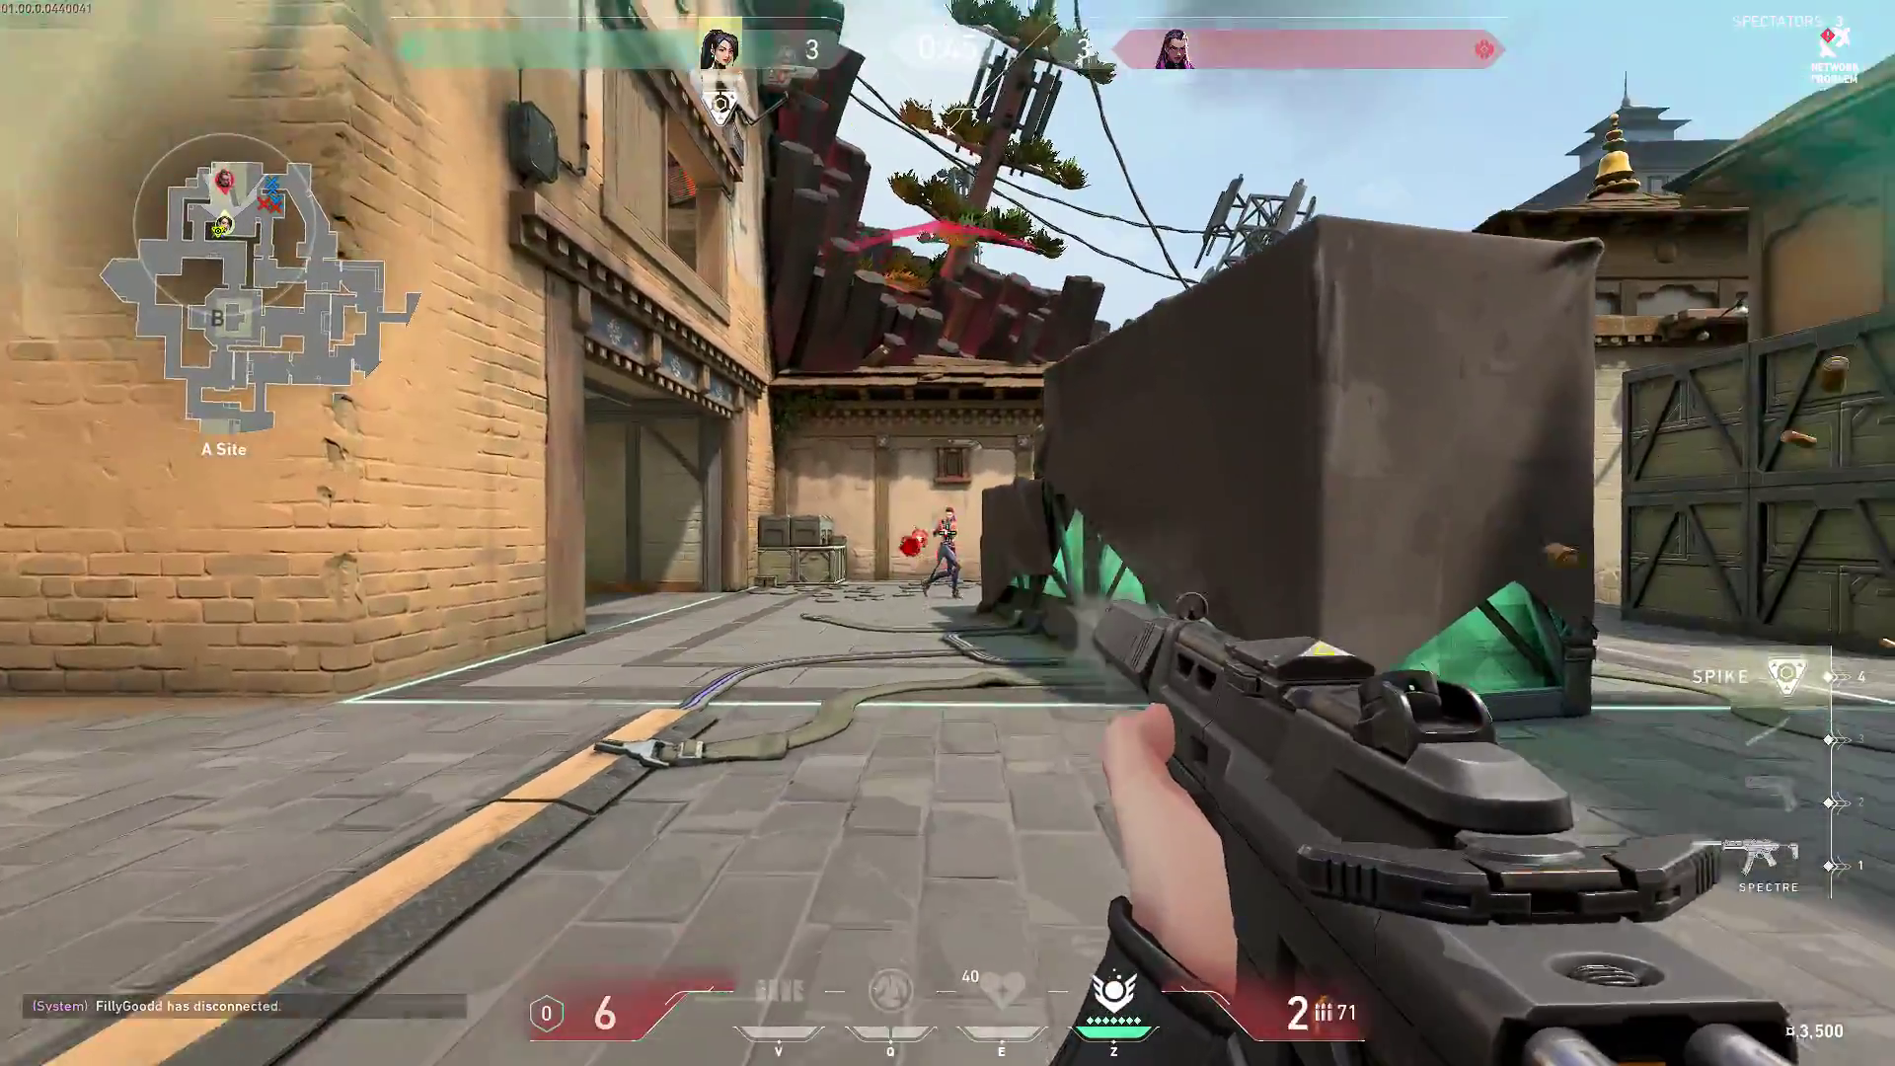
click(947, 533)
key(3)
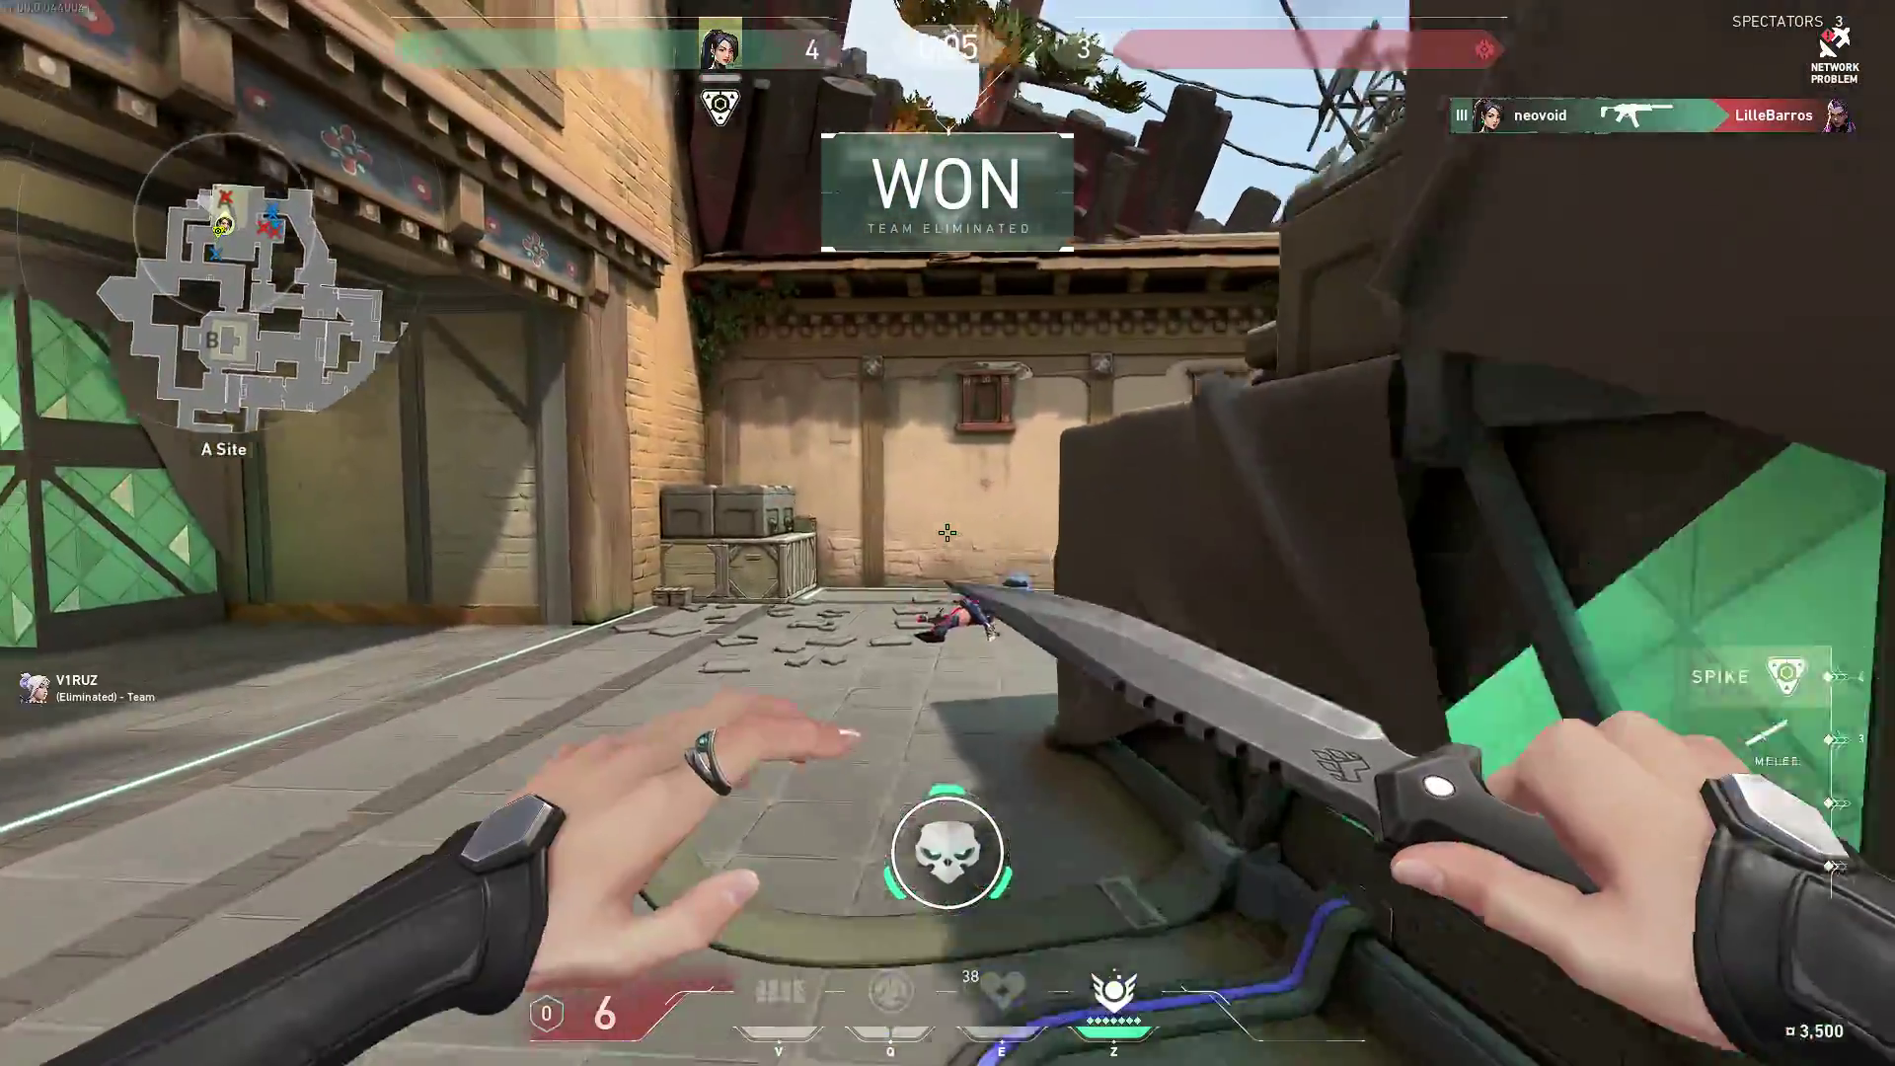
key(1)
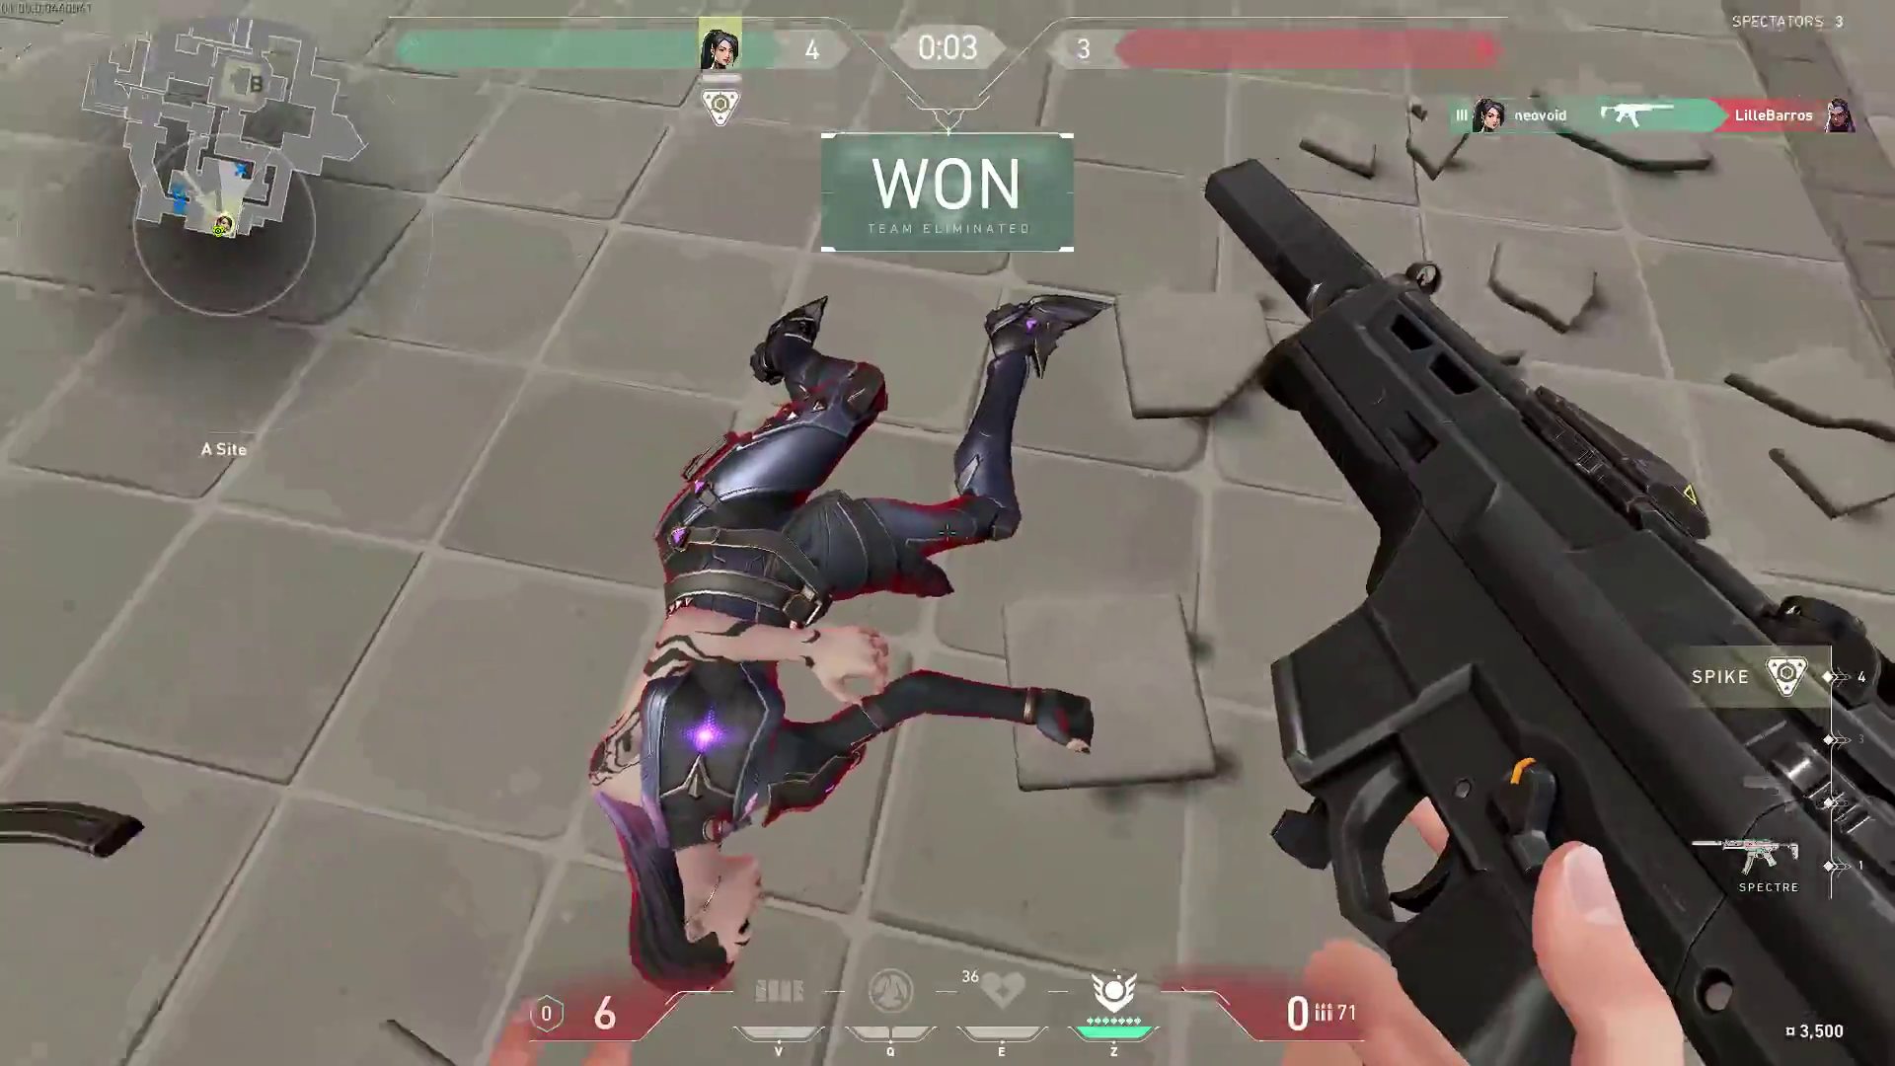
key(1)
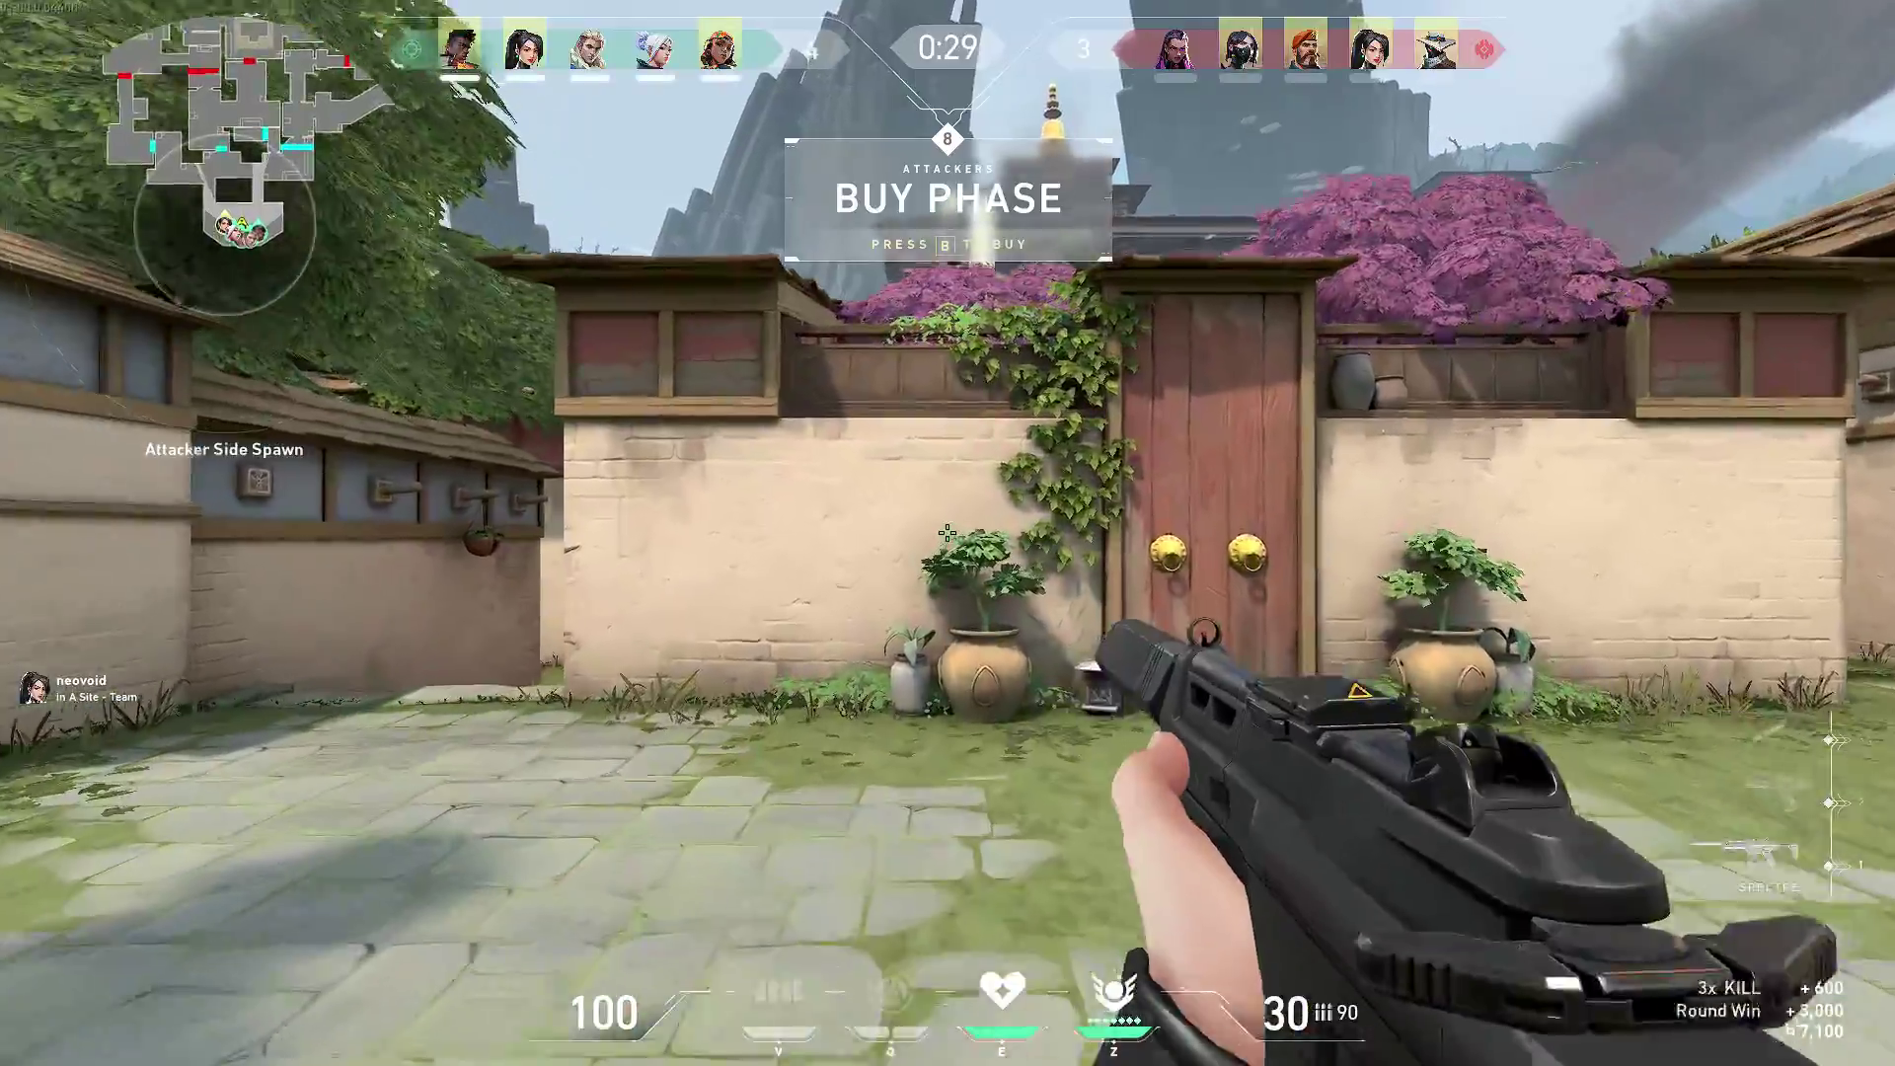
Step: Buy Heavy Shields and a Slow Orb for the round
key(b)
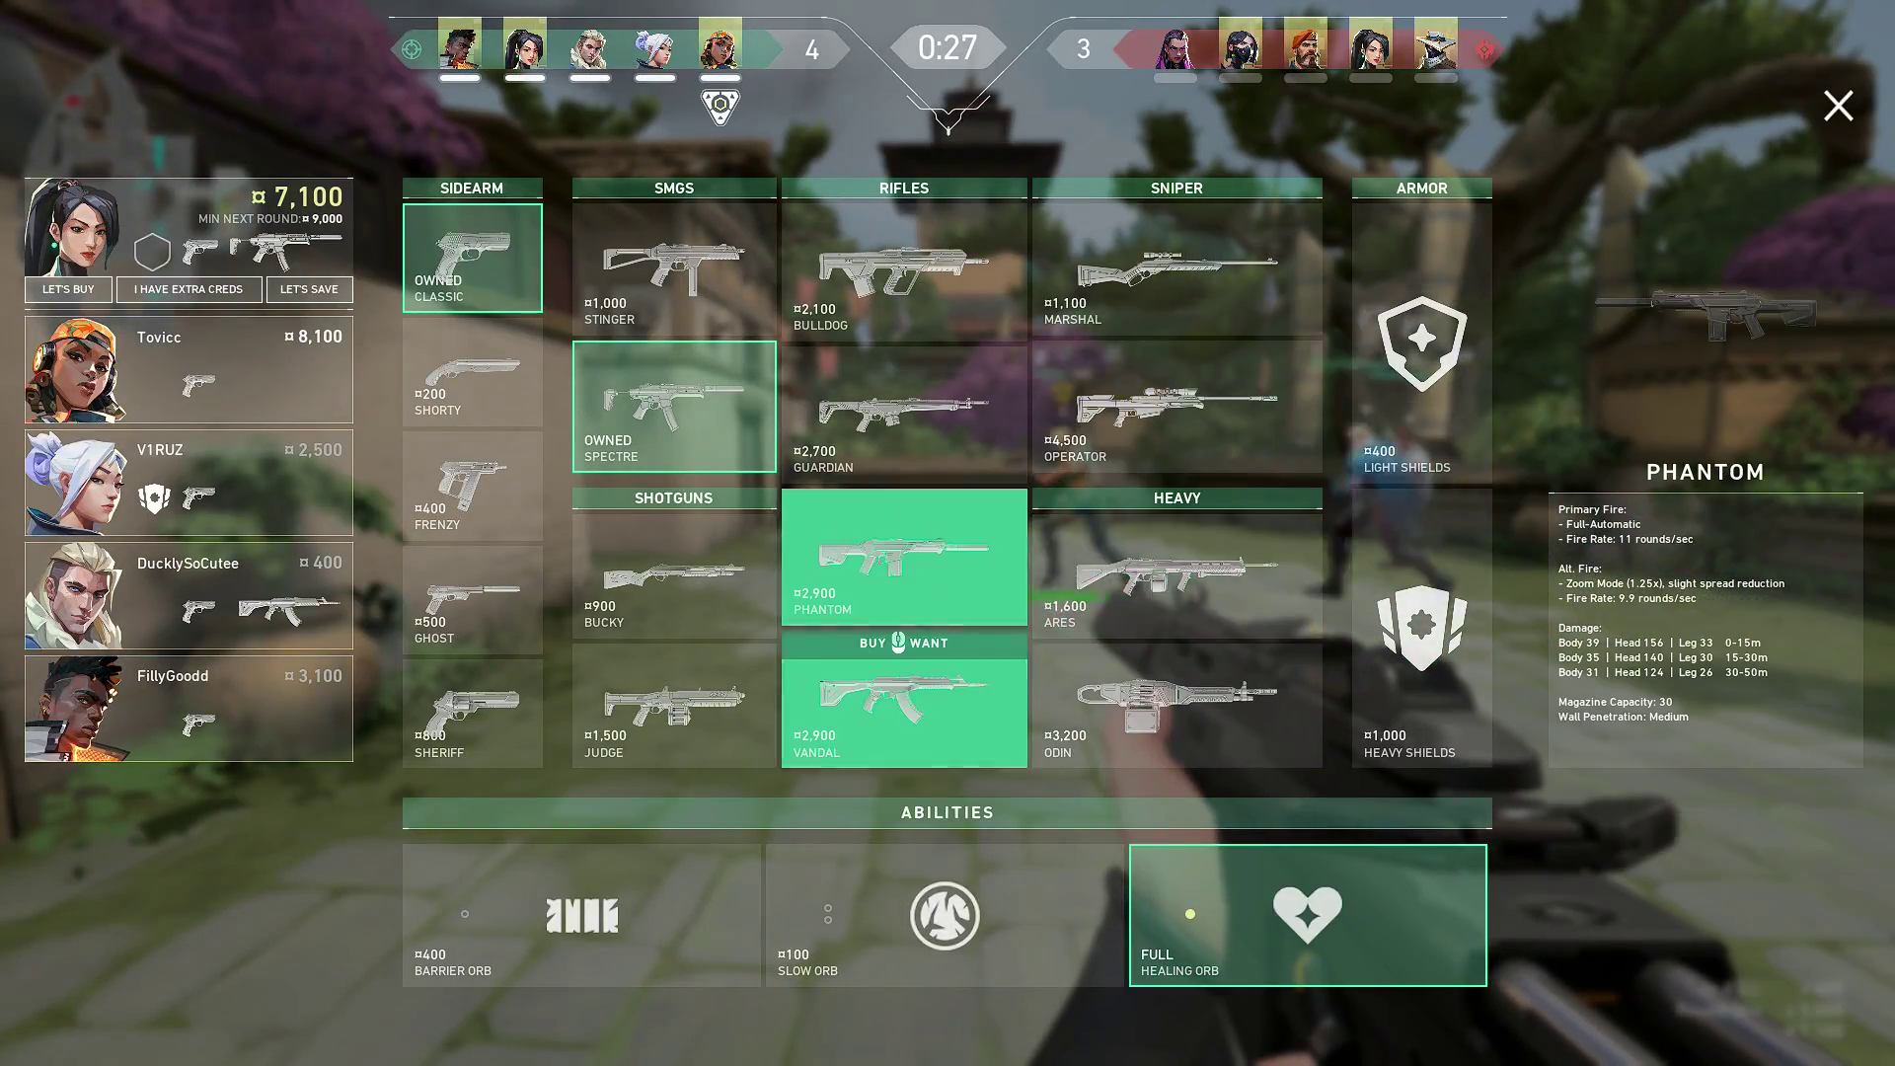
click(1421, 631)
click(944, 914)
key(b)
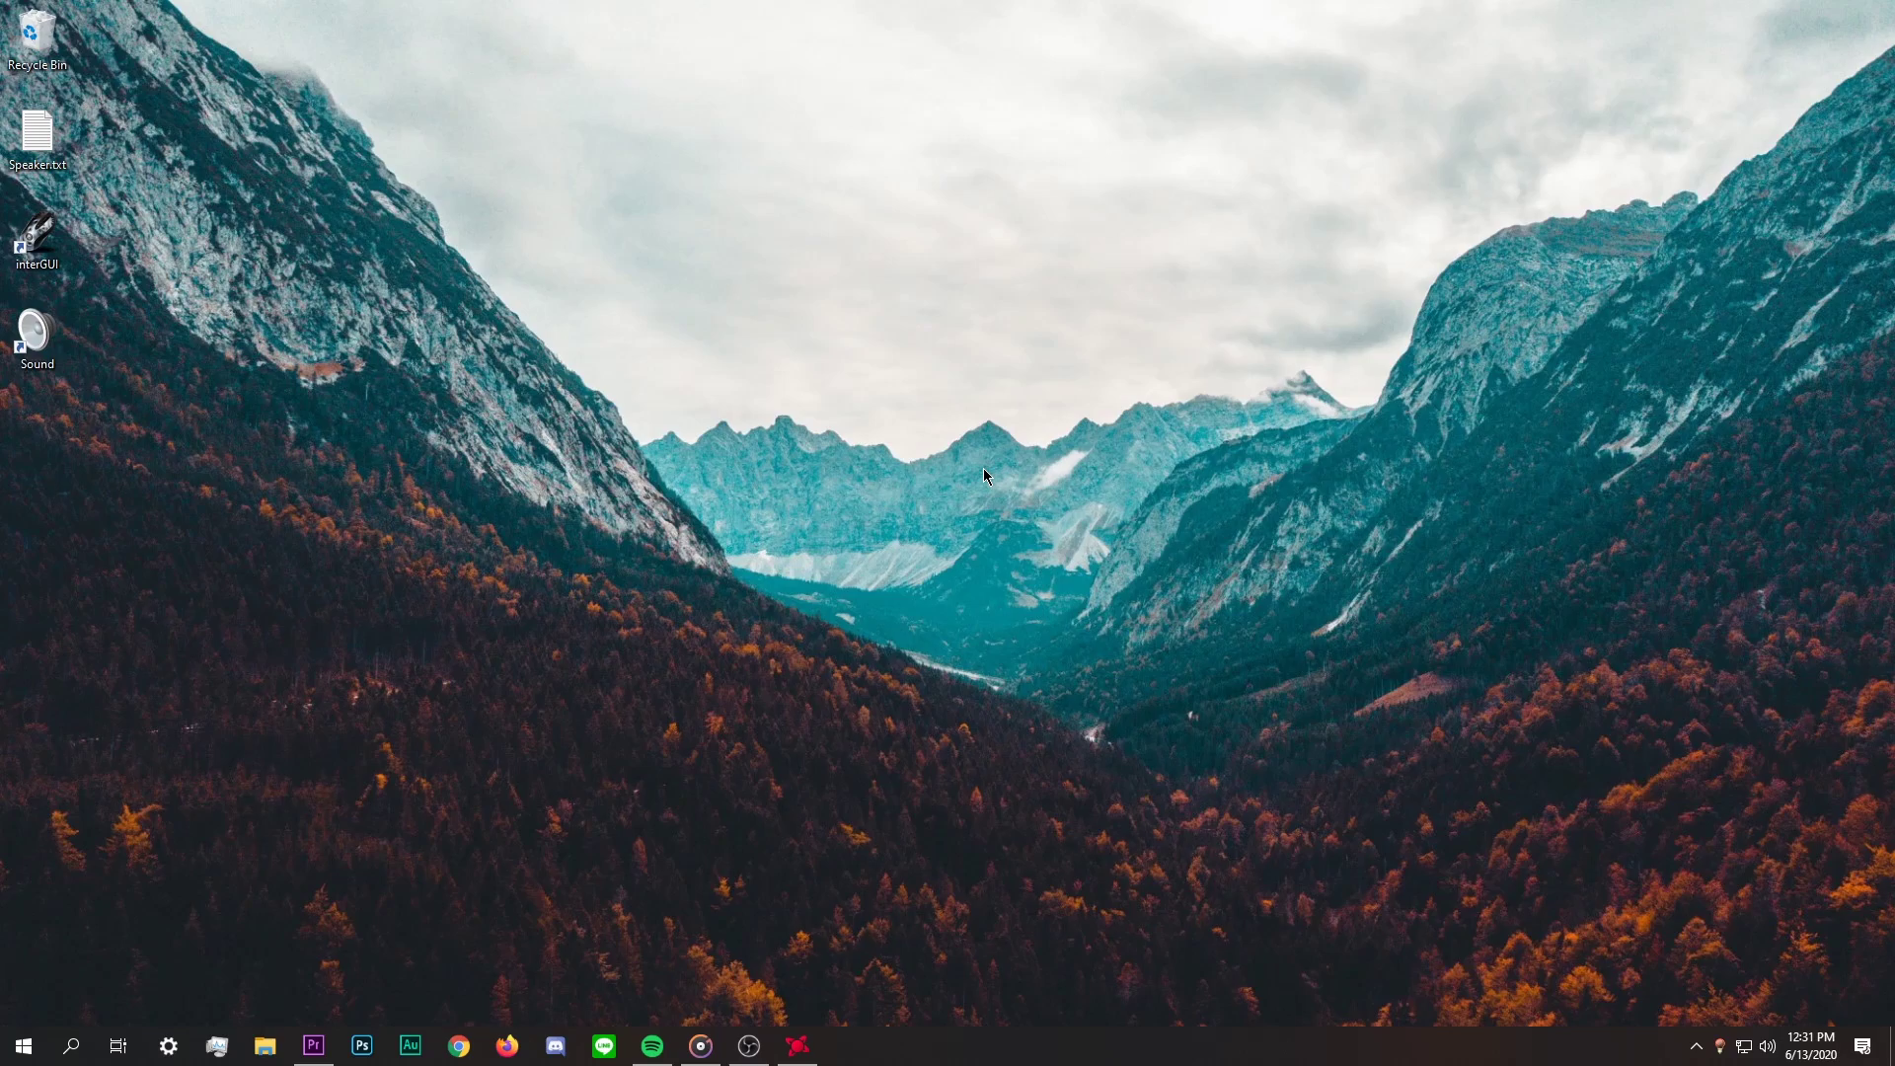
Step: Switch to AMD Radeon Software and open its global Graphics settings
right_click(983, 468)
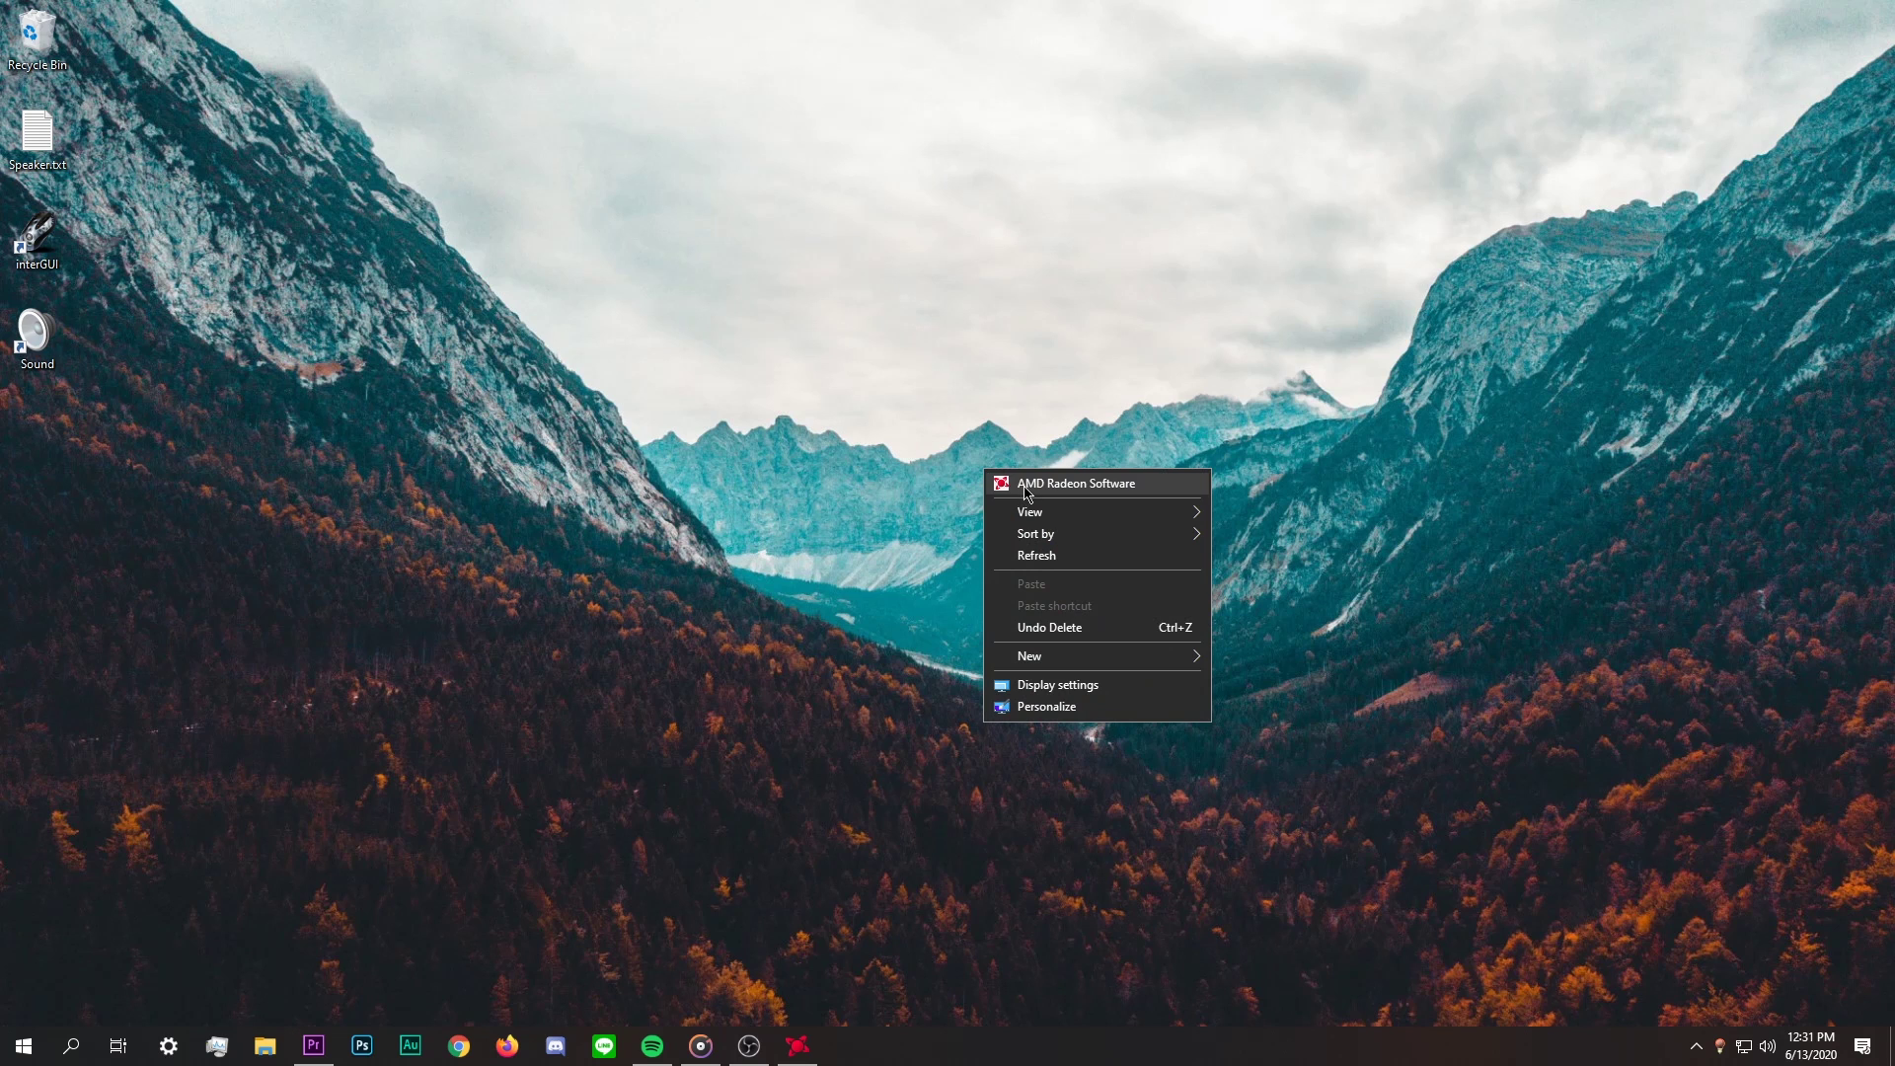
click(1026, 482)
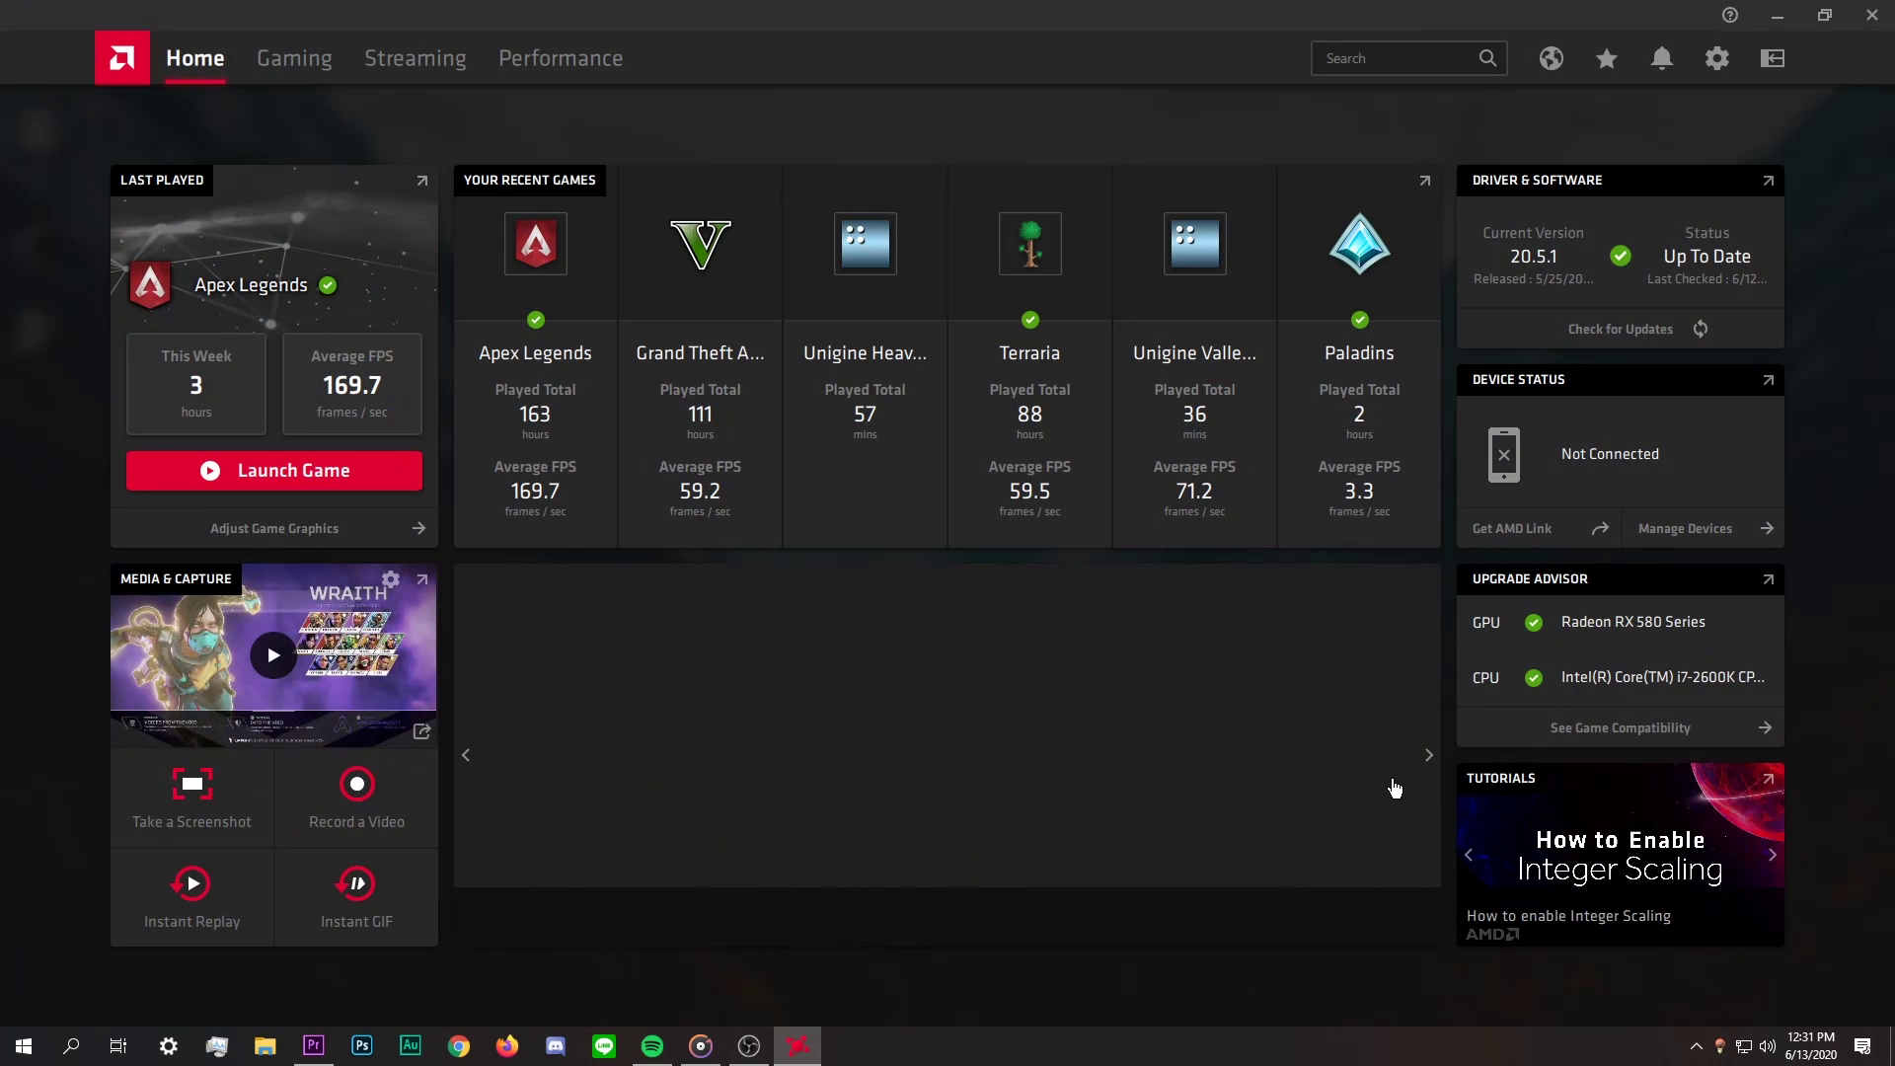
click(1696, 1046)
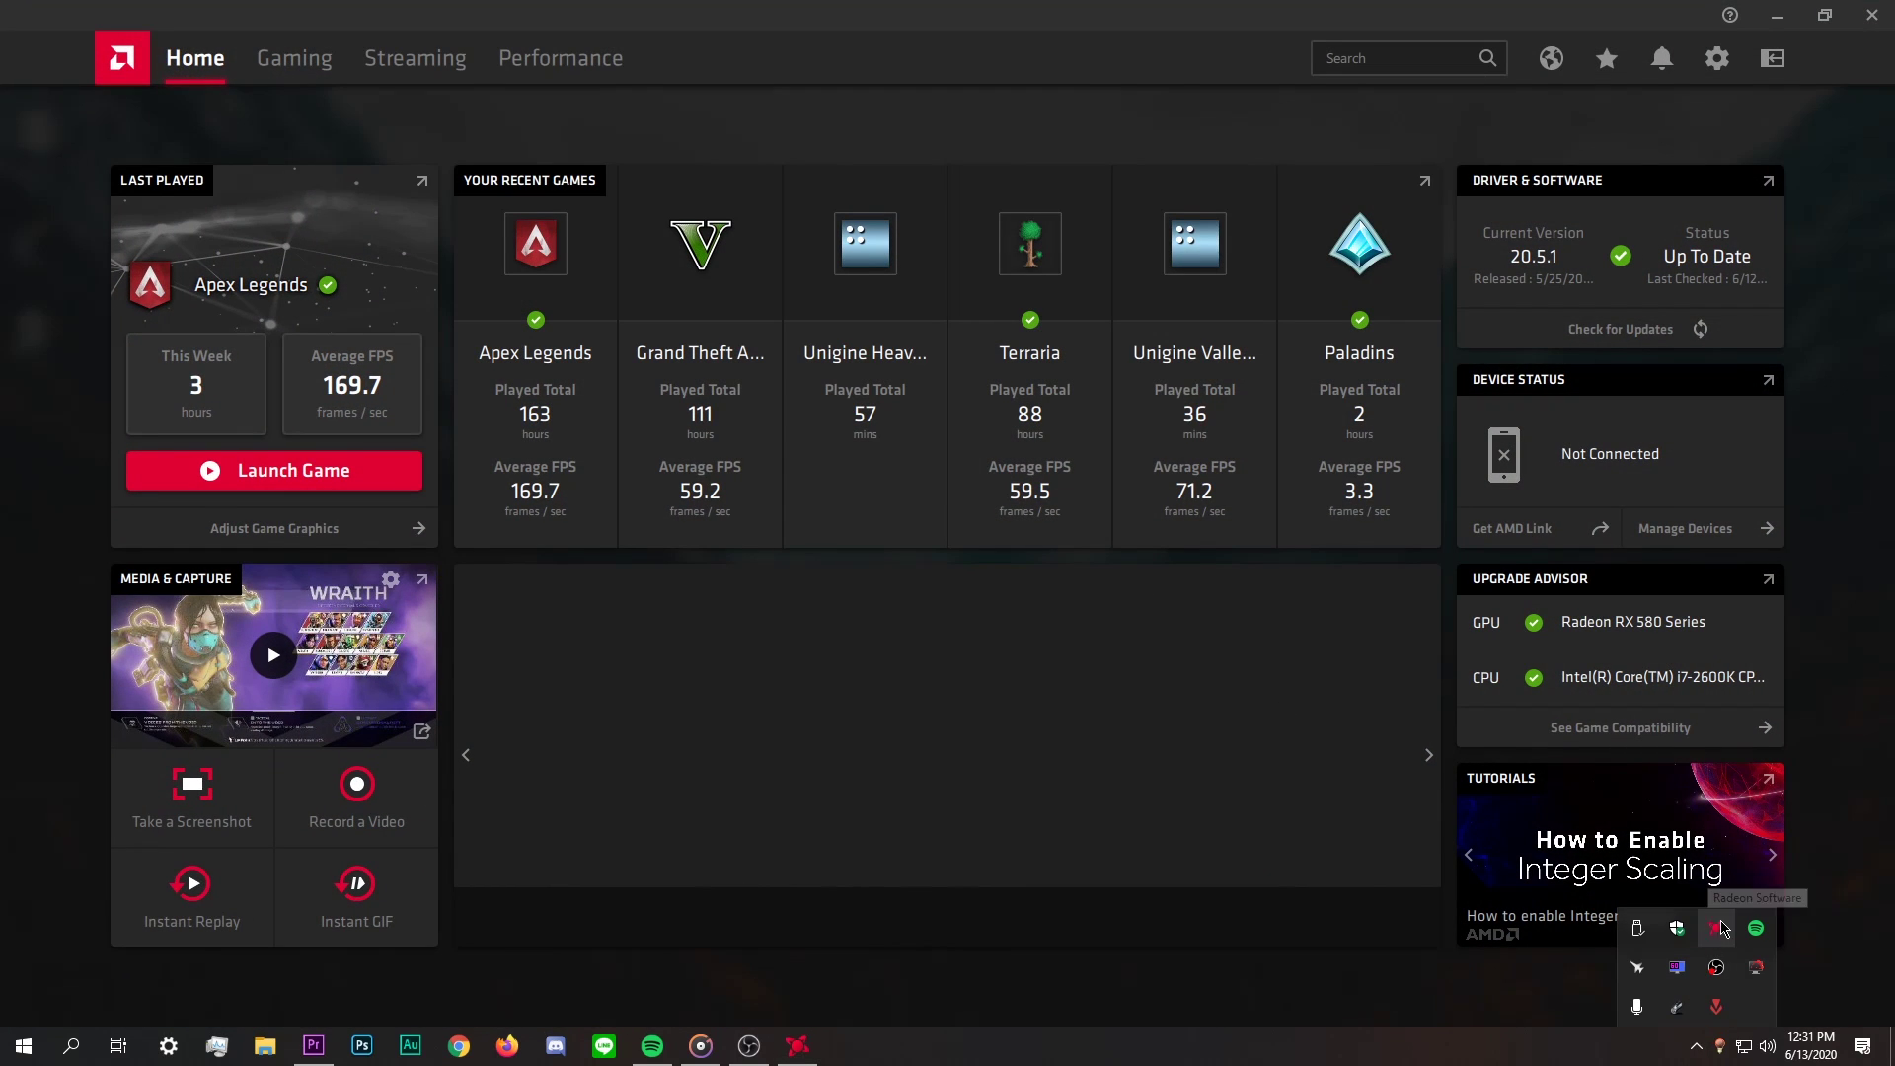
click(951, 560)
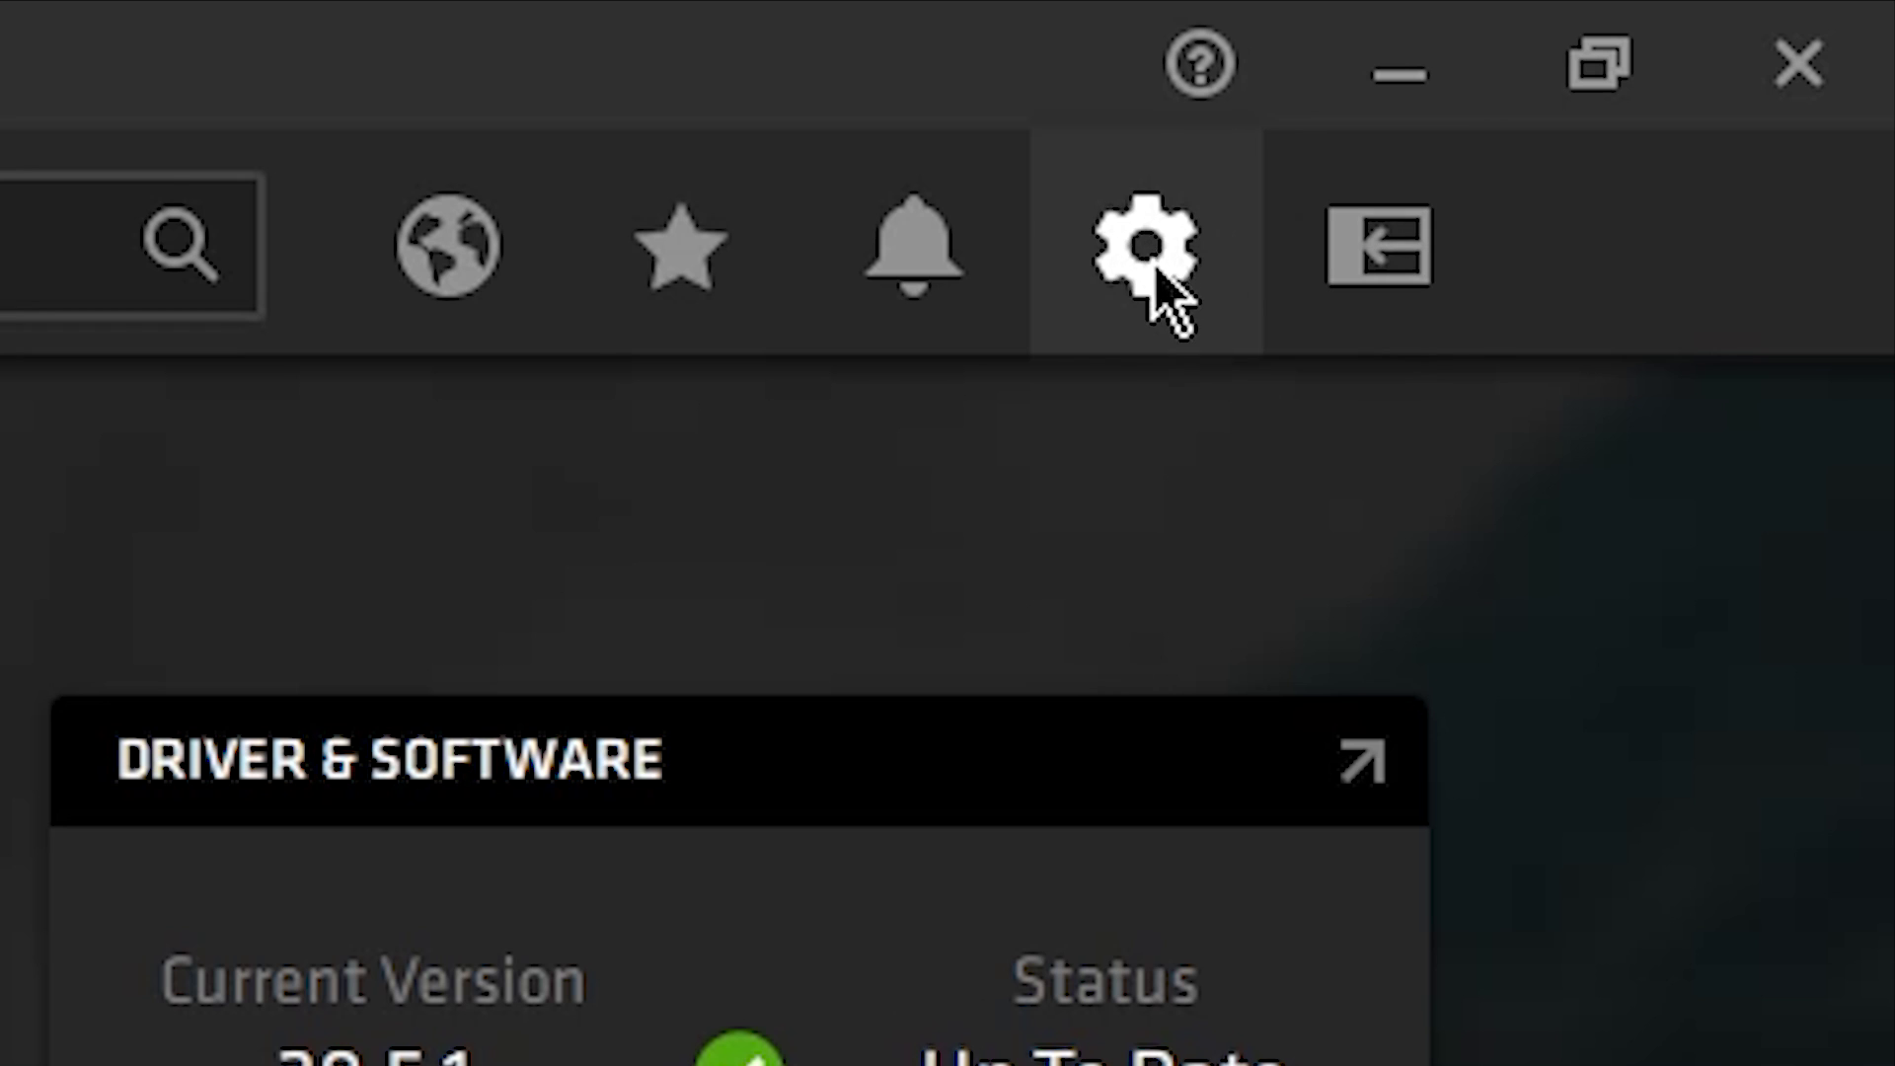
click(1718, 66)
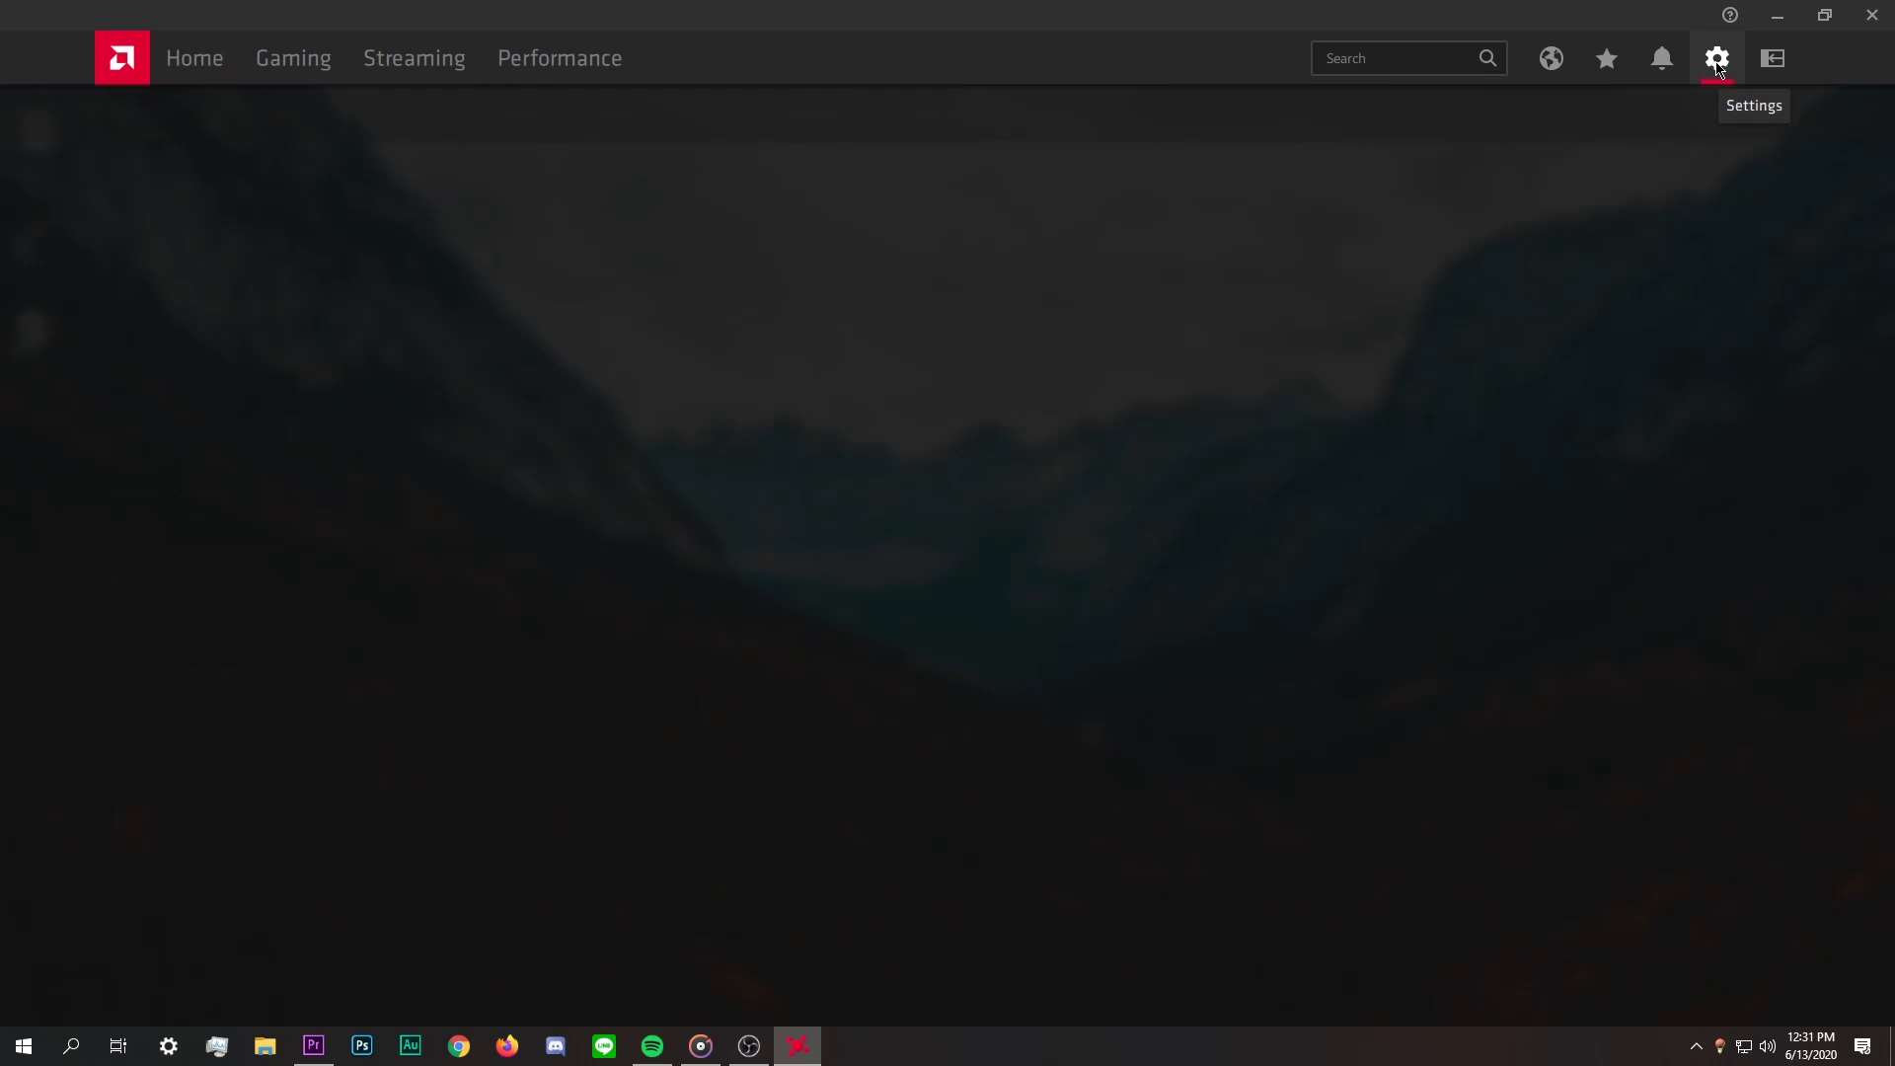
click(228, 120)
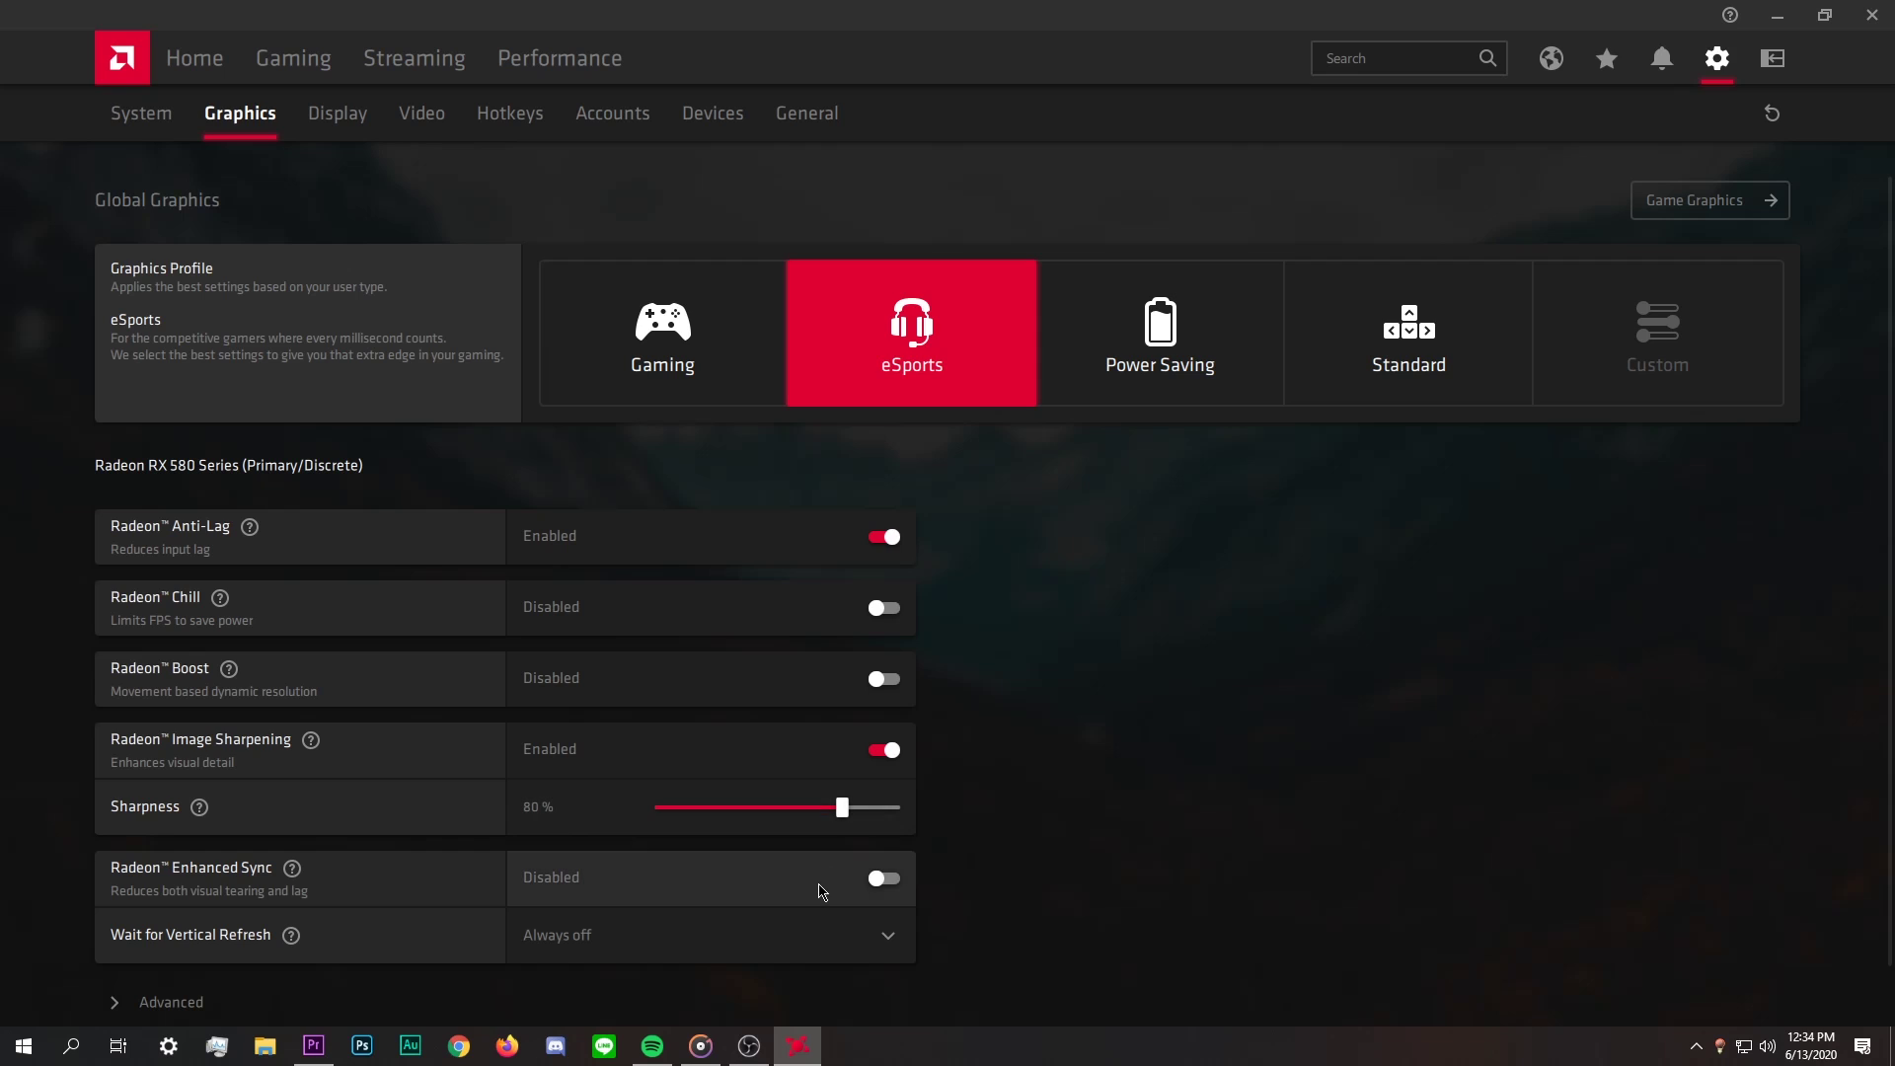
Step: Set Wait for Vertical Refresh to Always off and expand the Advanced graphics options
click(746, 936)
click(735, 883)
scroll(730, 881, down, 2)
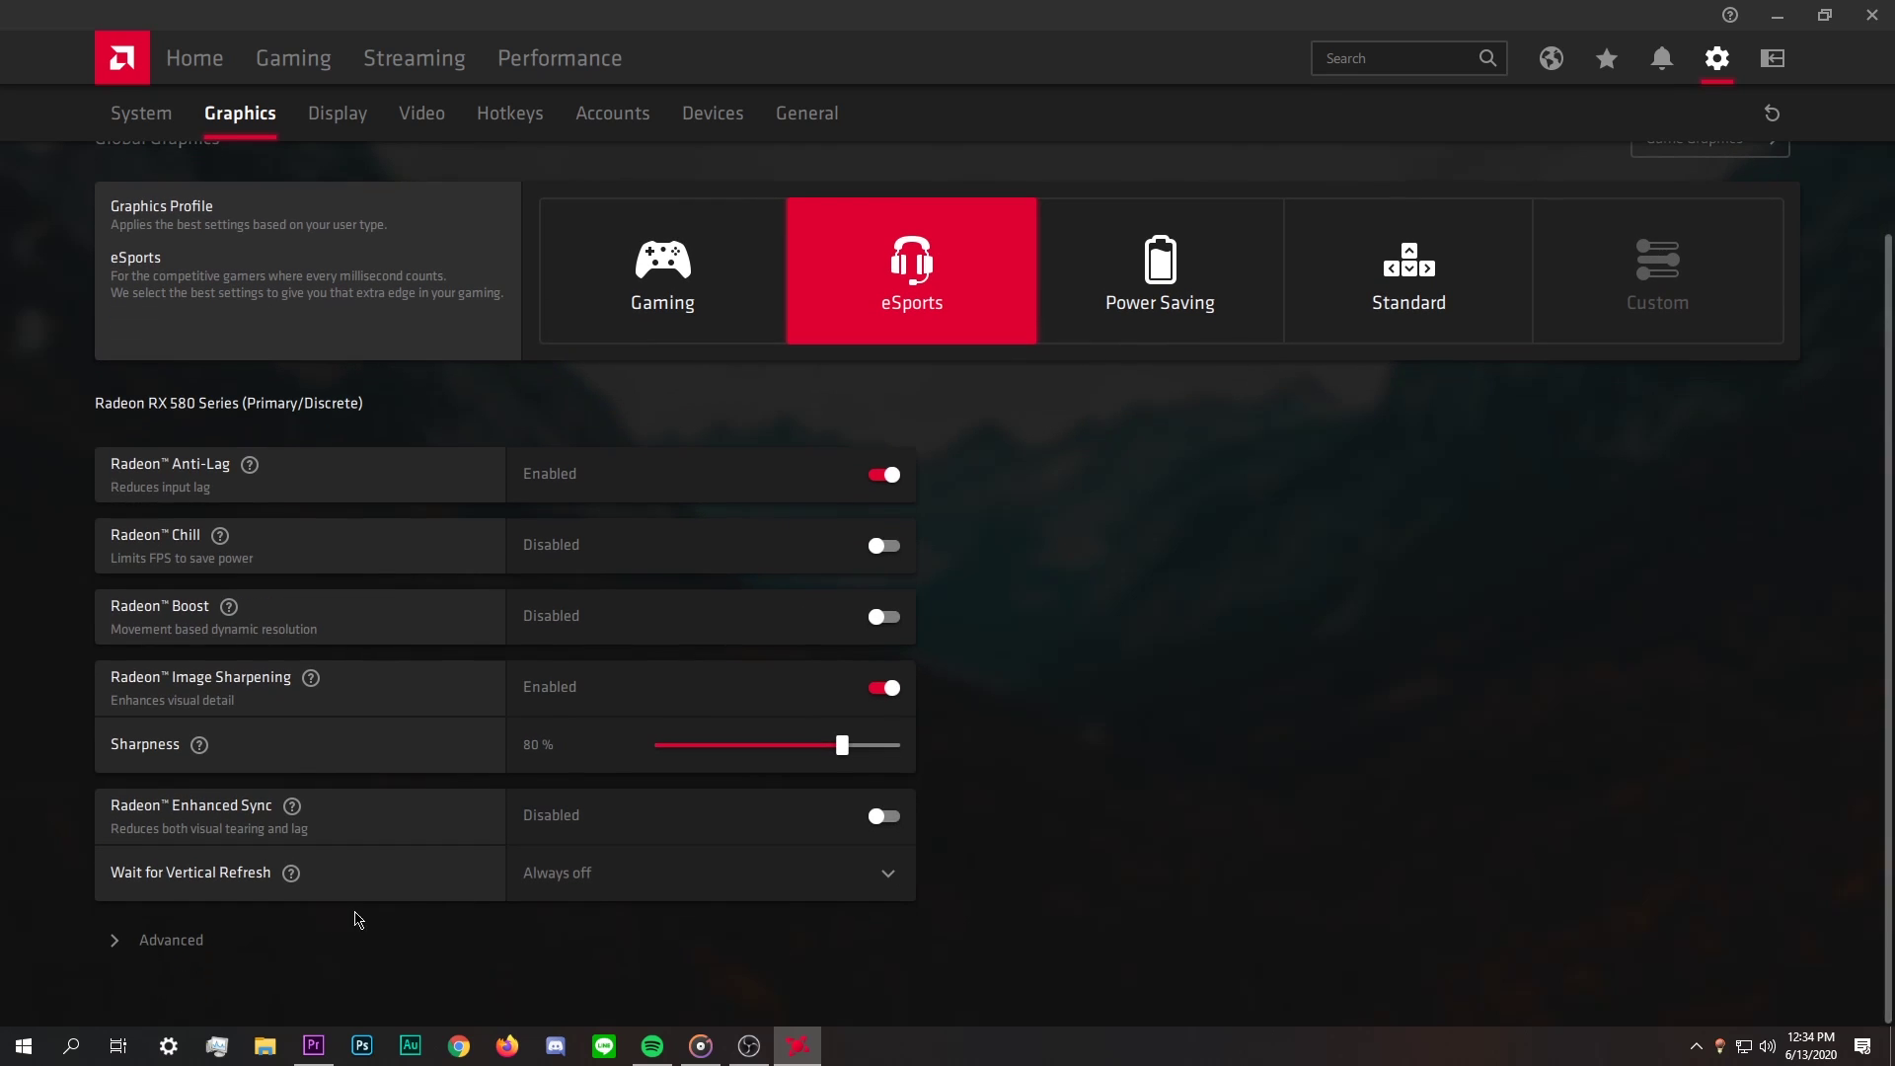
click(176, 942)
scroll(998, 884, down, 5)
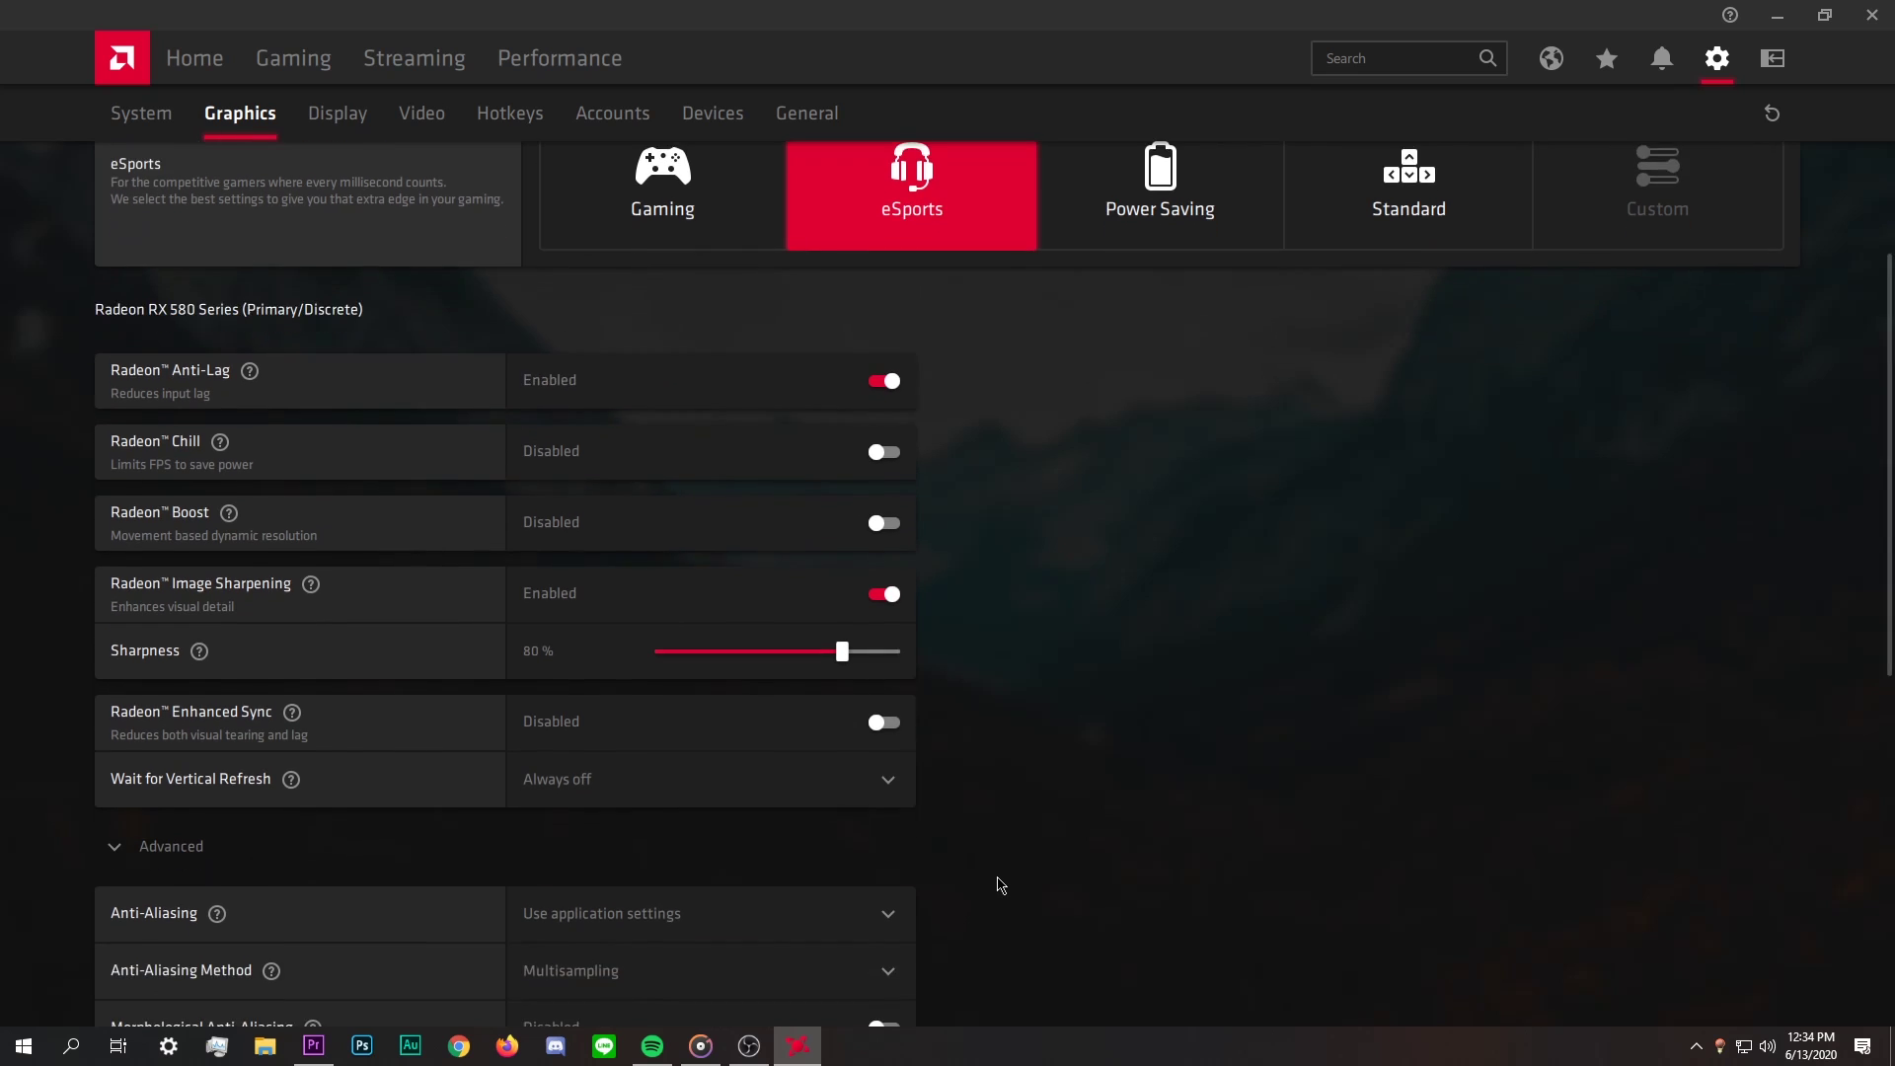
scroll(1039, 802, down, 1)
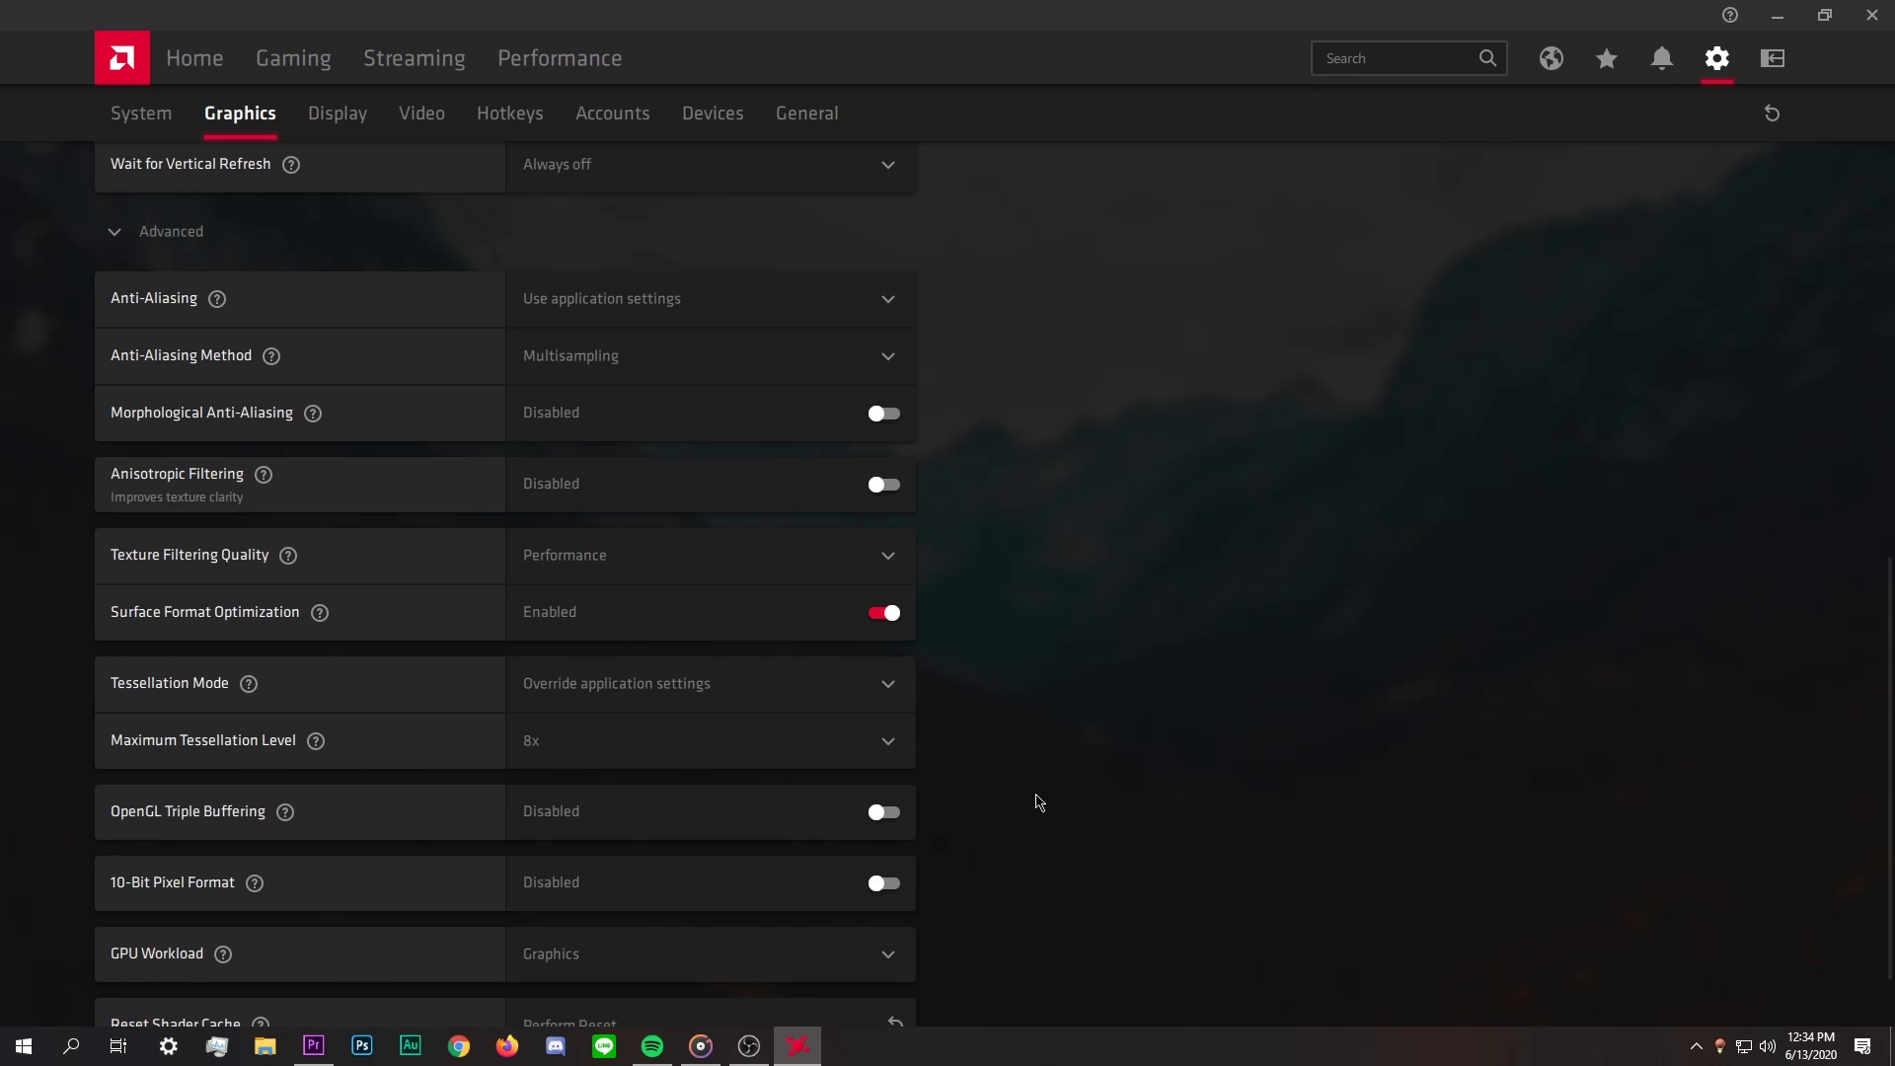
Step: Set Anti-Aliasing to Use application settings and the Anti-Aliasing Method to Multisampling
click(826, 327)
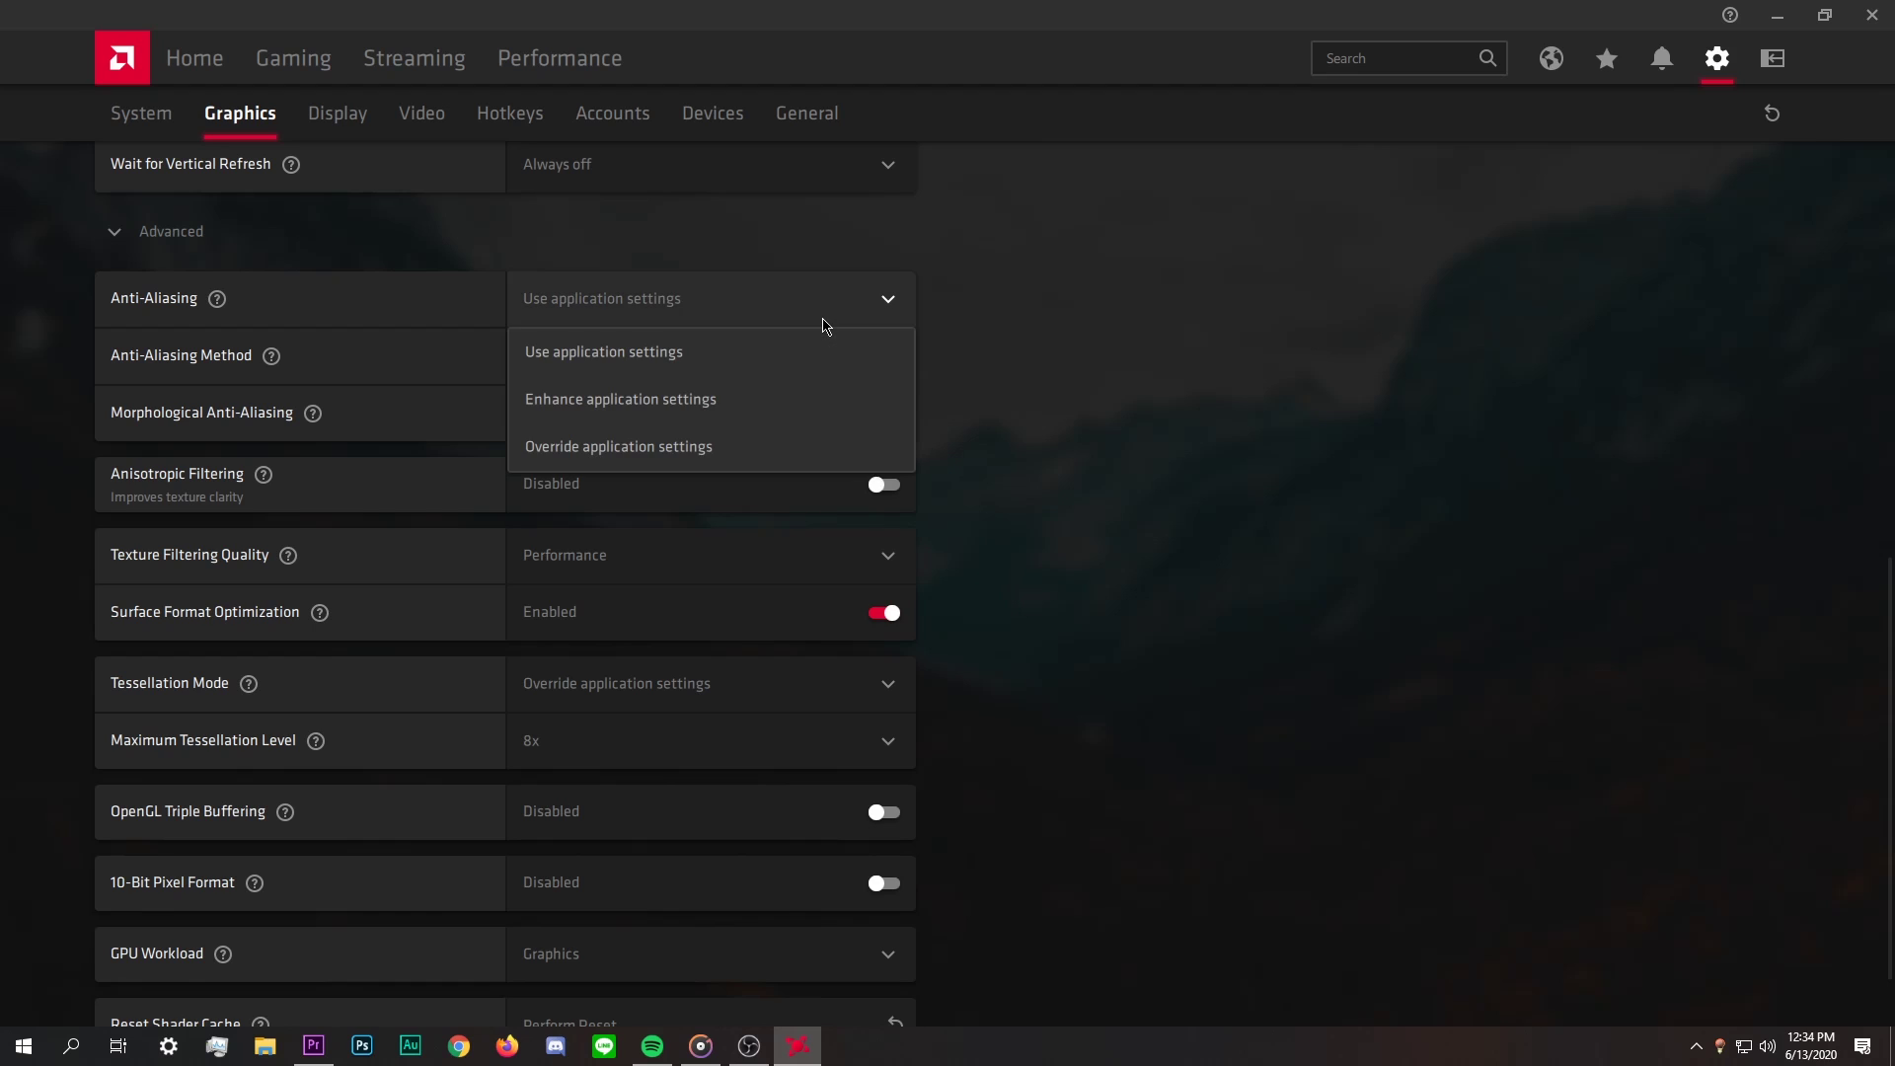
click(734, 372)
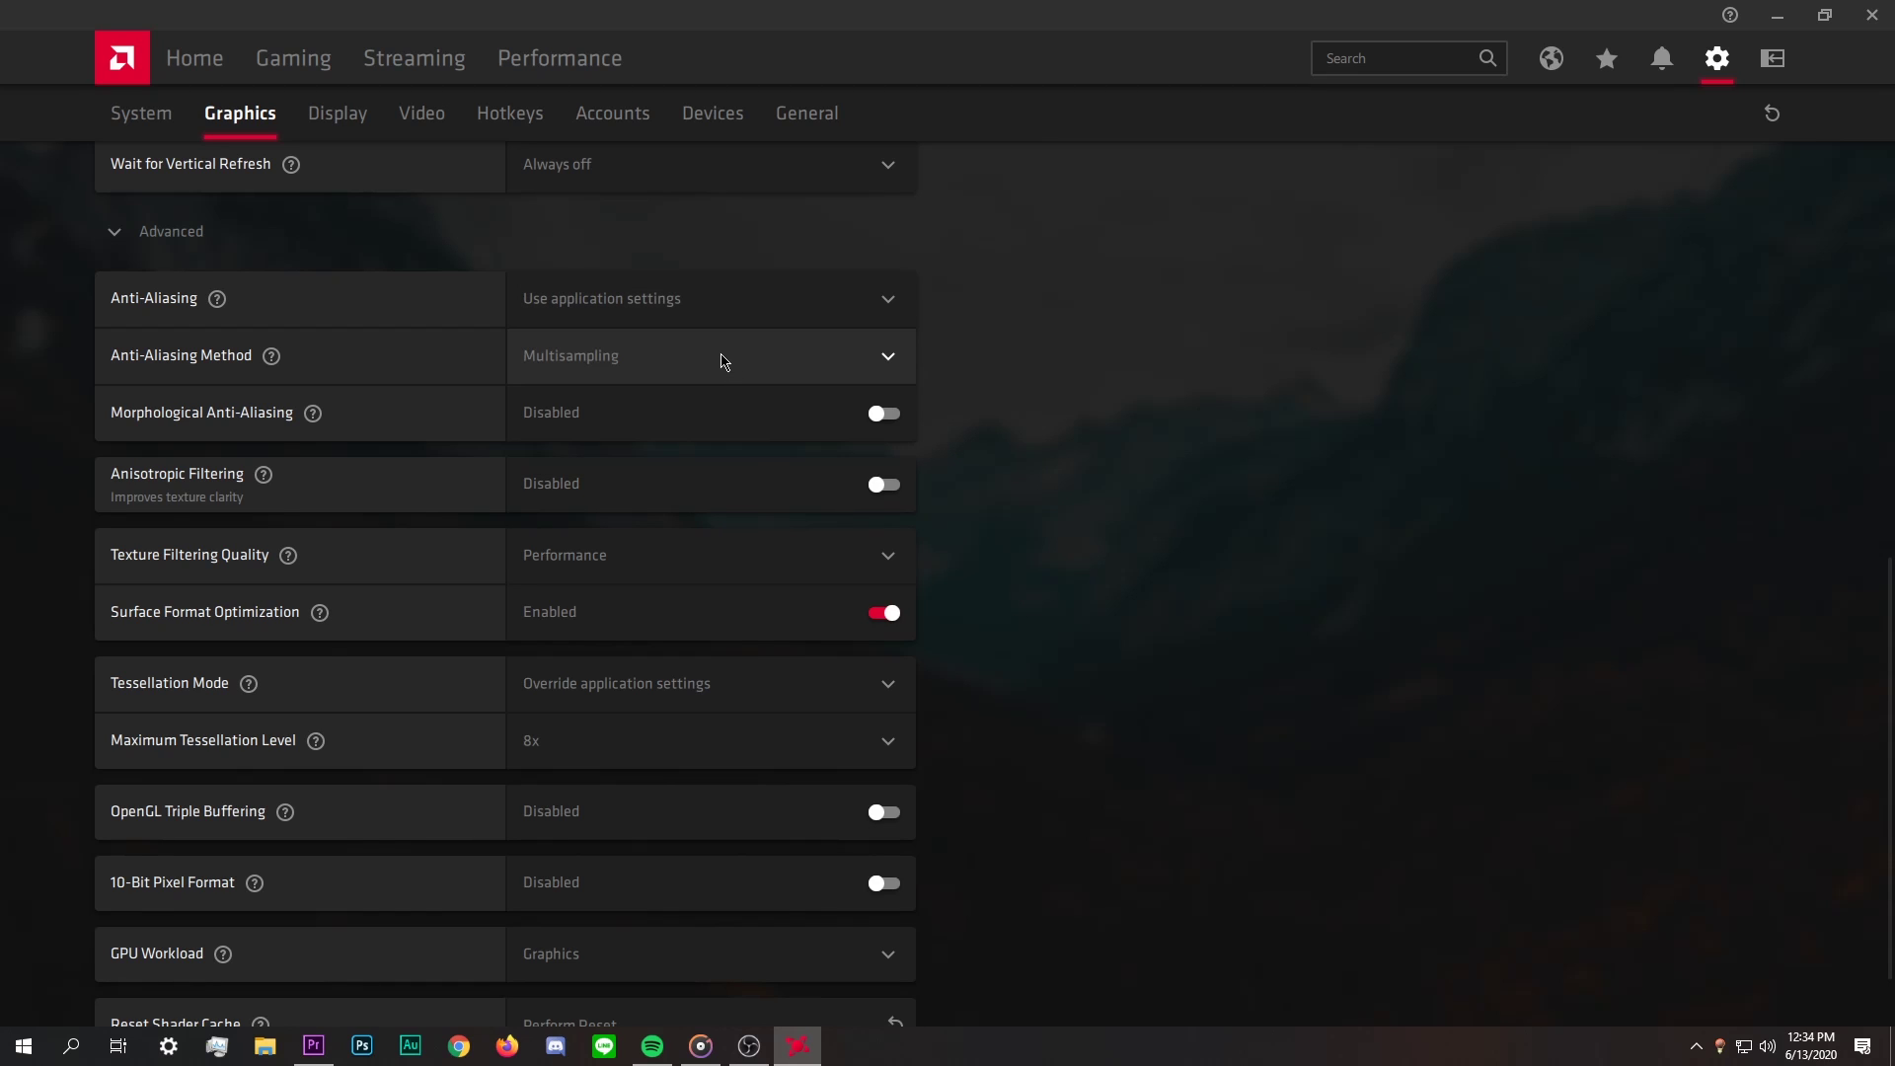
click(724, 361)
click(689, 420)
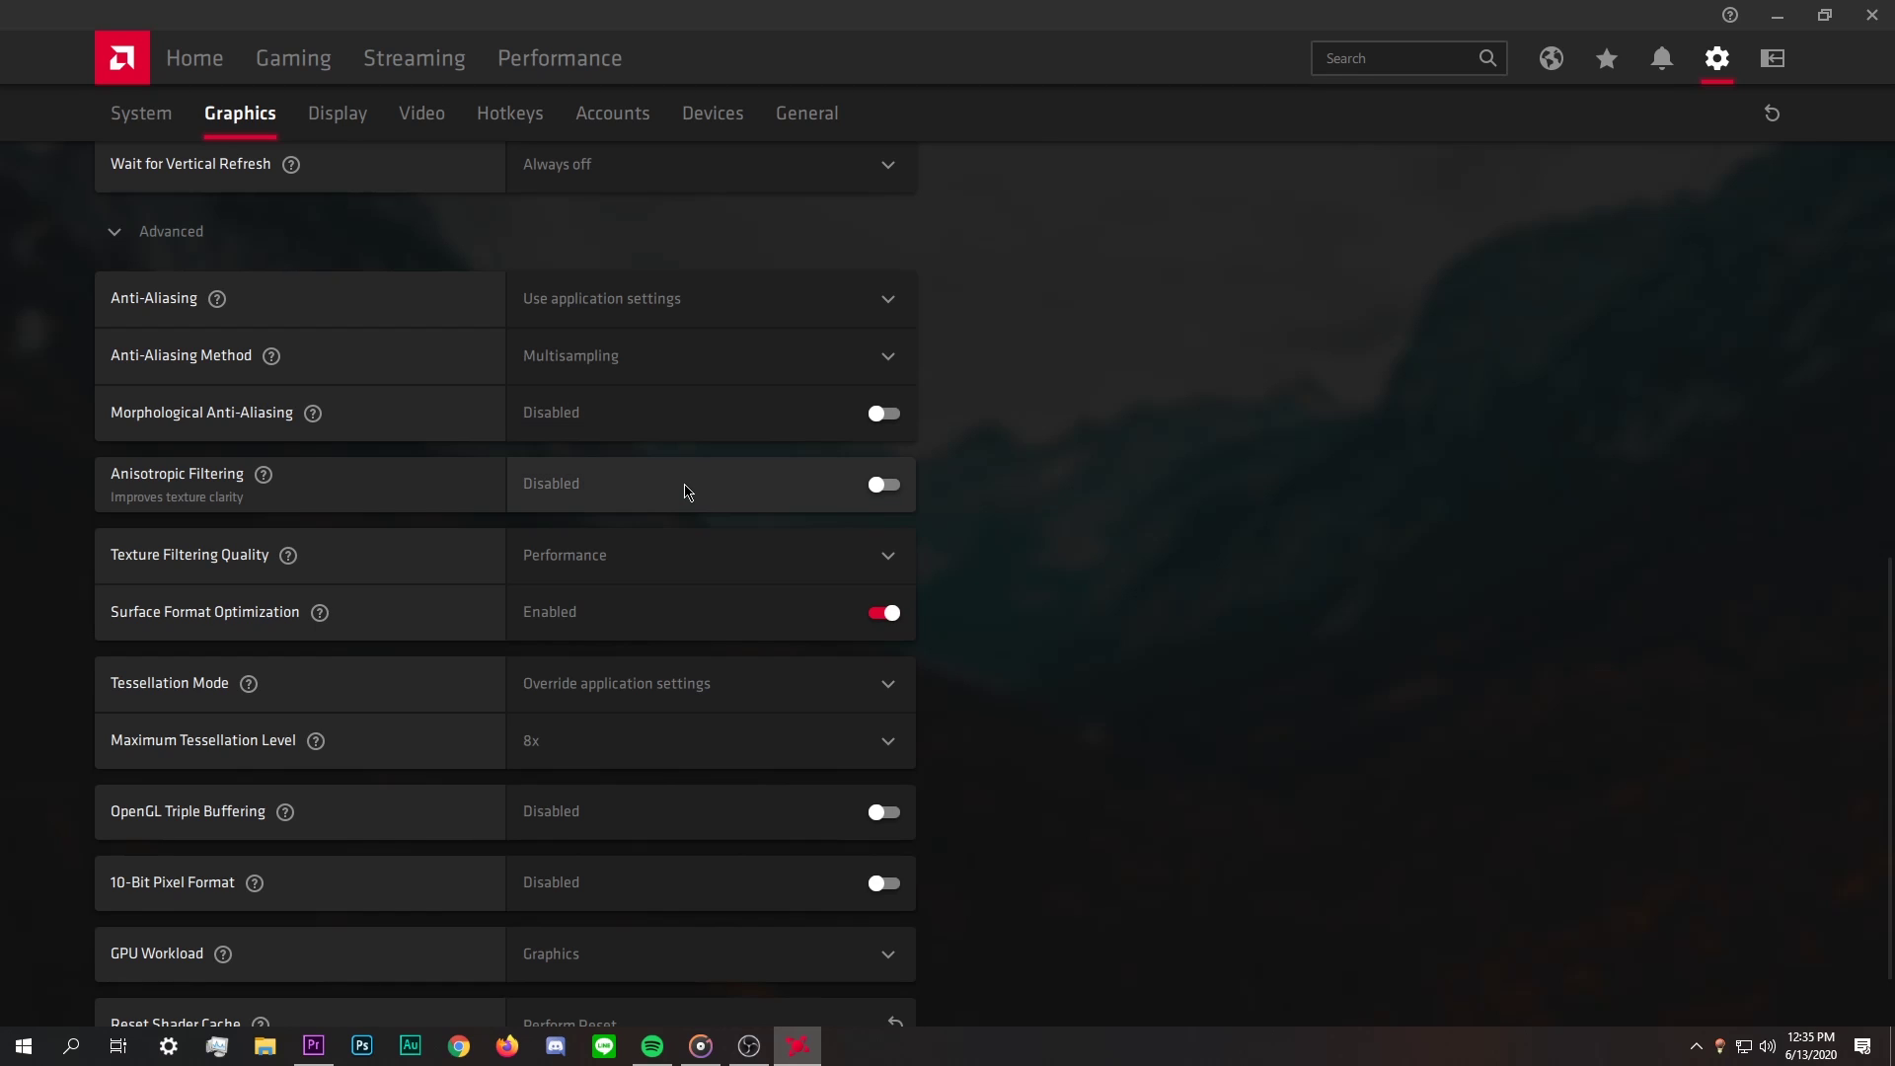
Step: Set the Texture Filtering Quality to Performance in the advanced graphics options
click(694, 549)
click(661, 698)
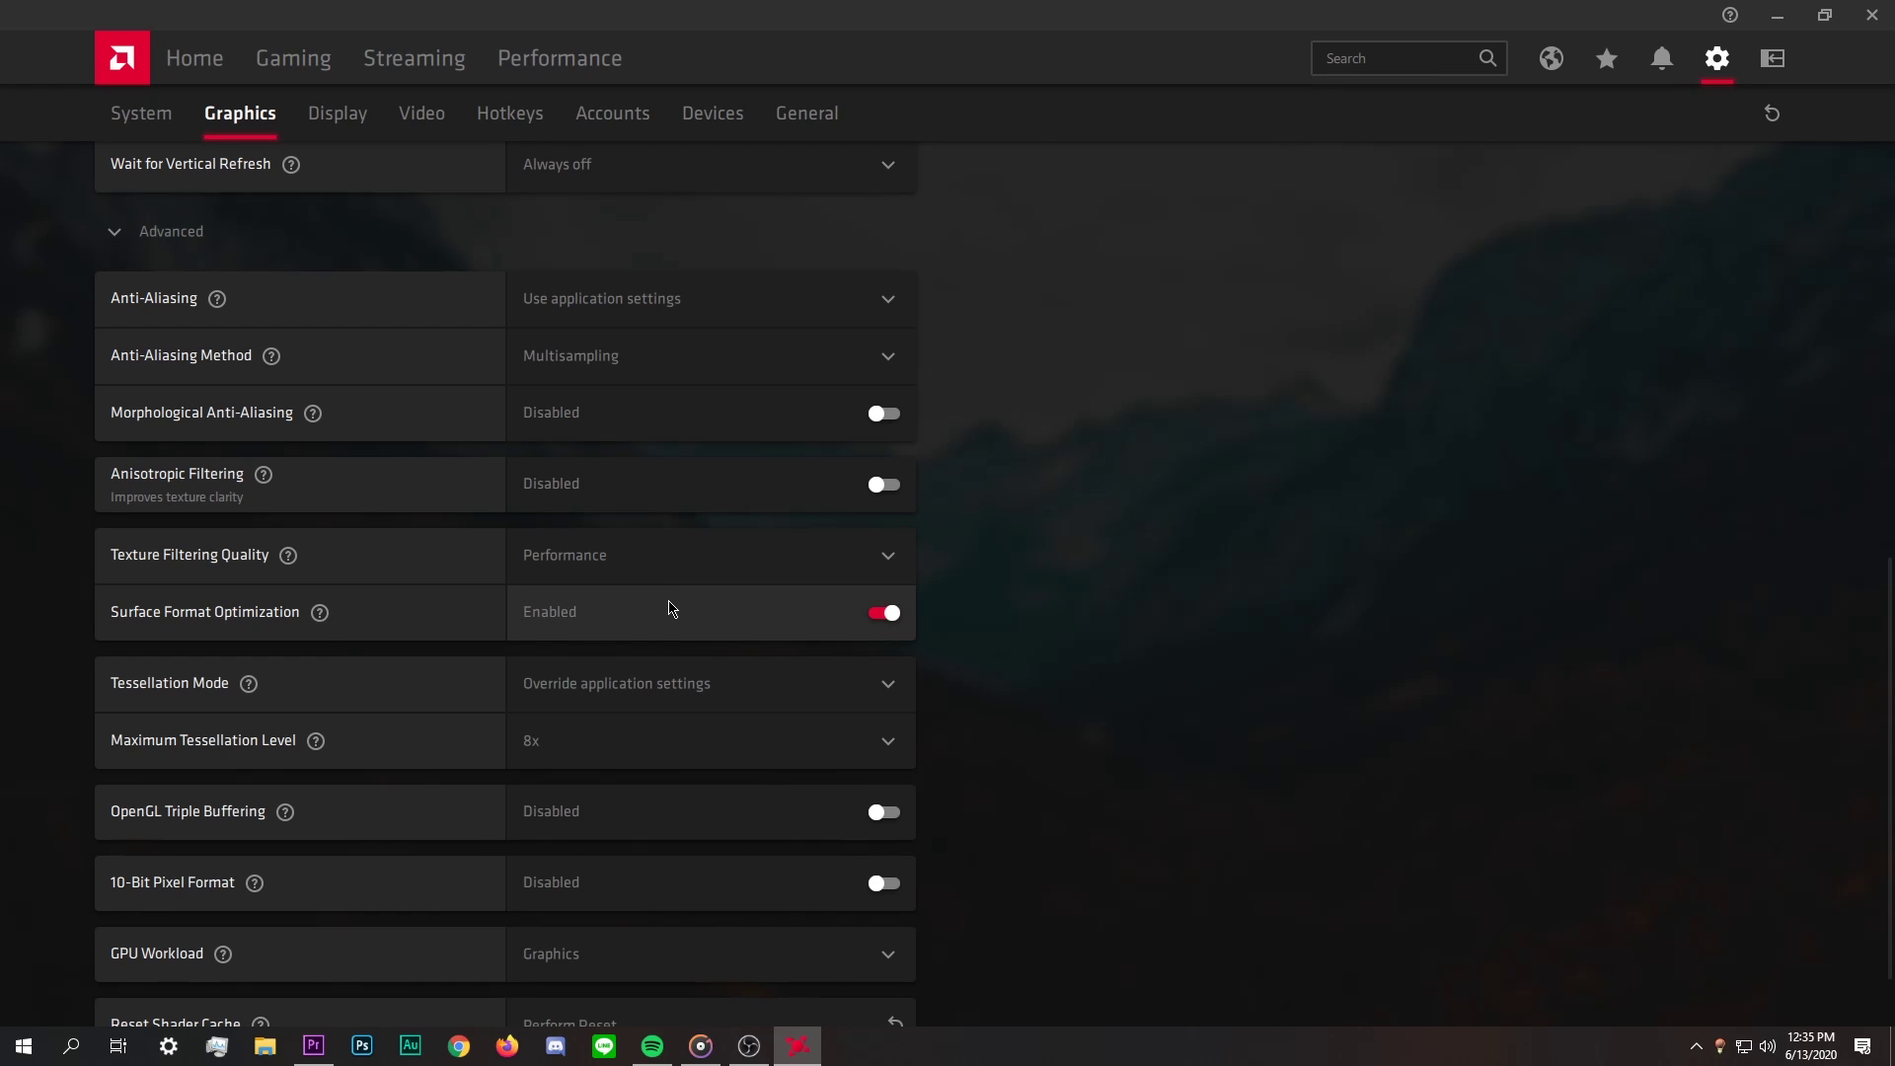
Step: Set Tessellation Mode to Override application settings and the Maximum Tessellation Level to Off
click(677, 682)
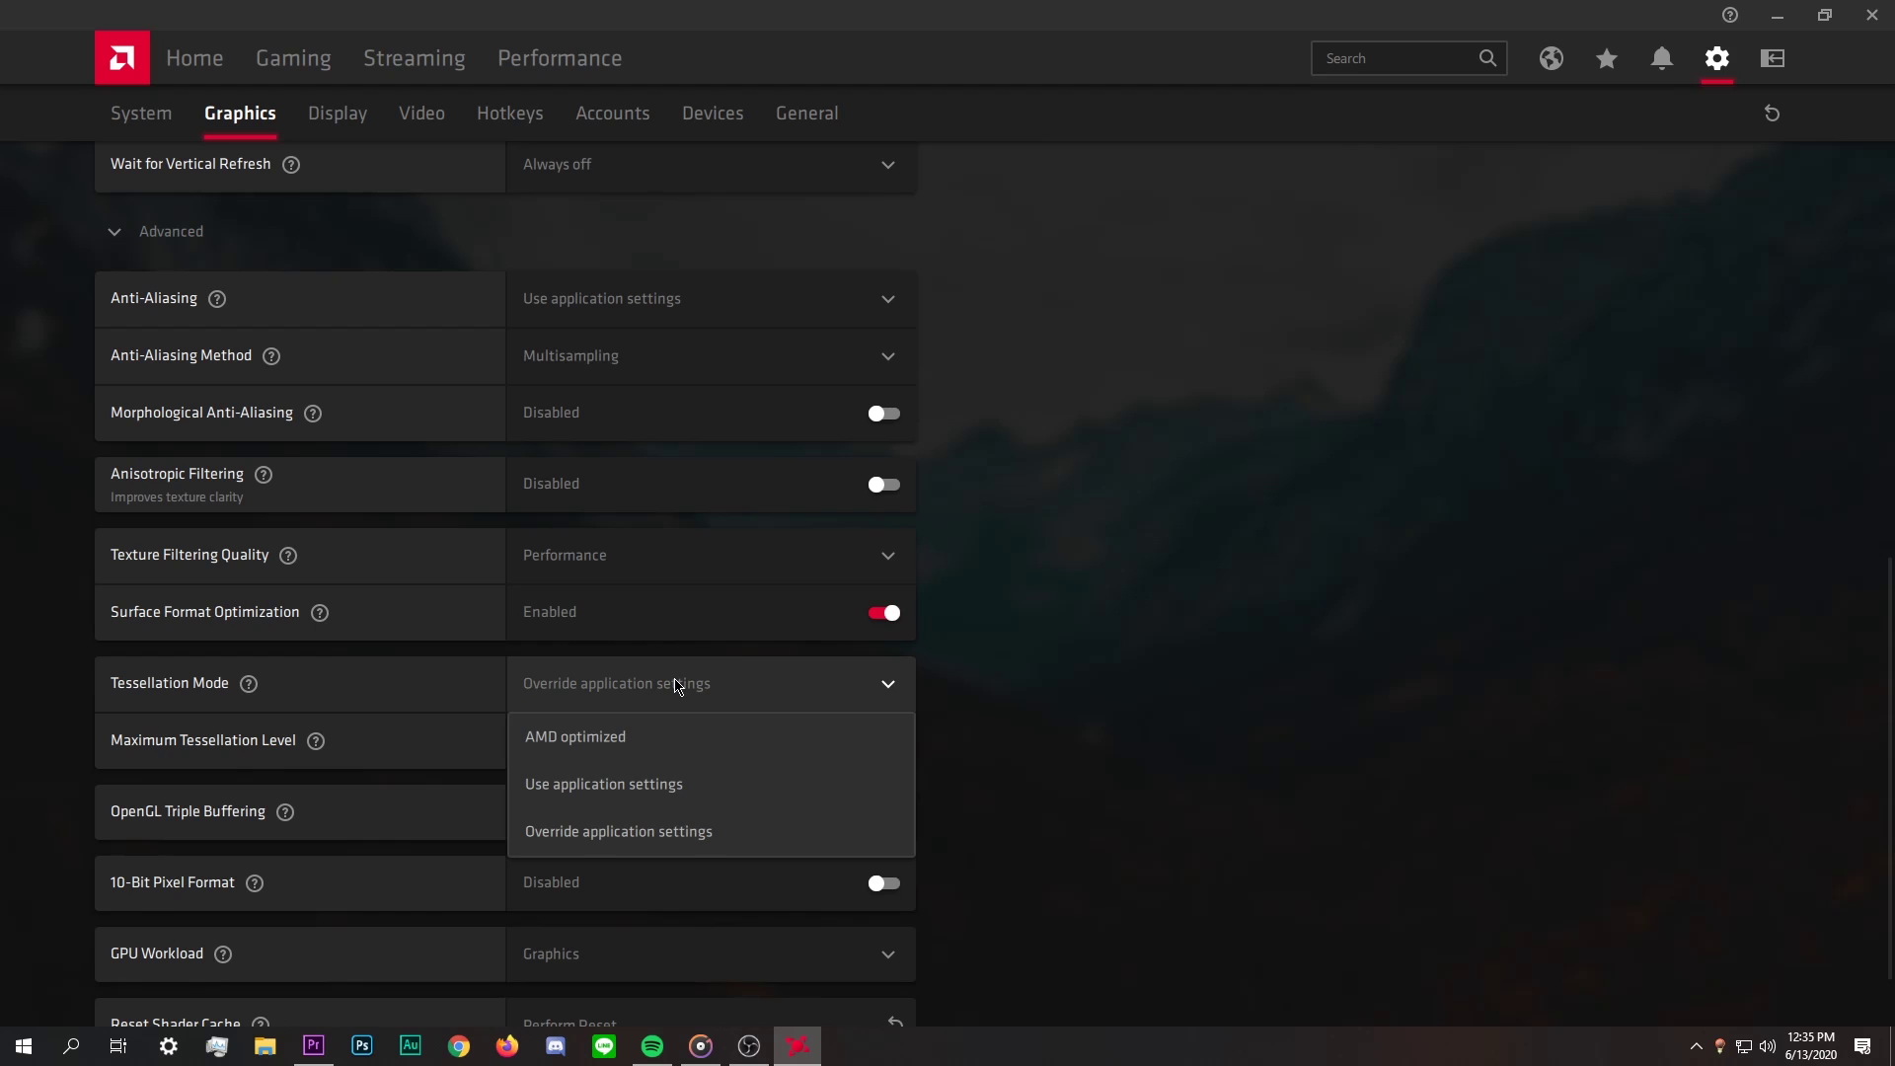
click(651, 830)
click(665, 750)
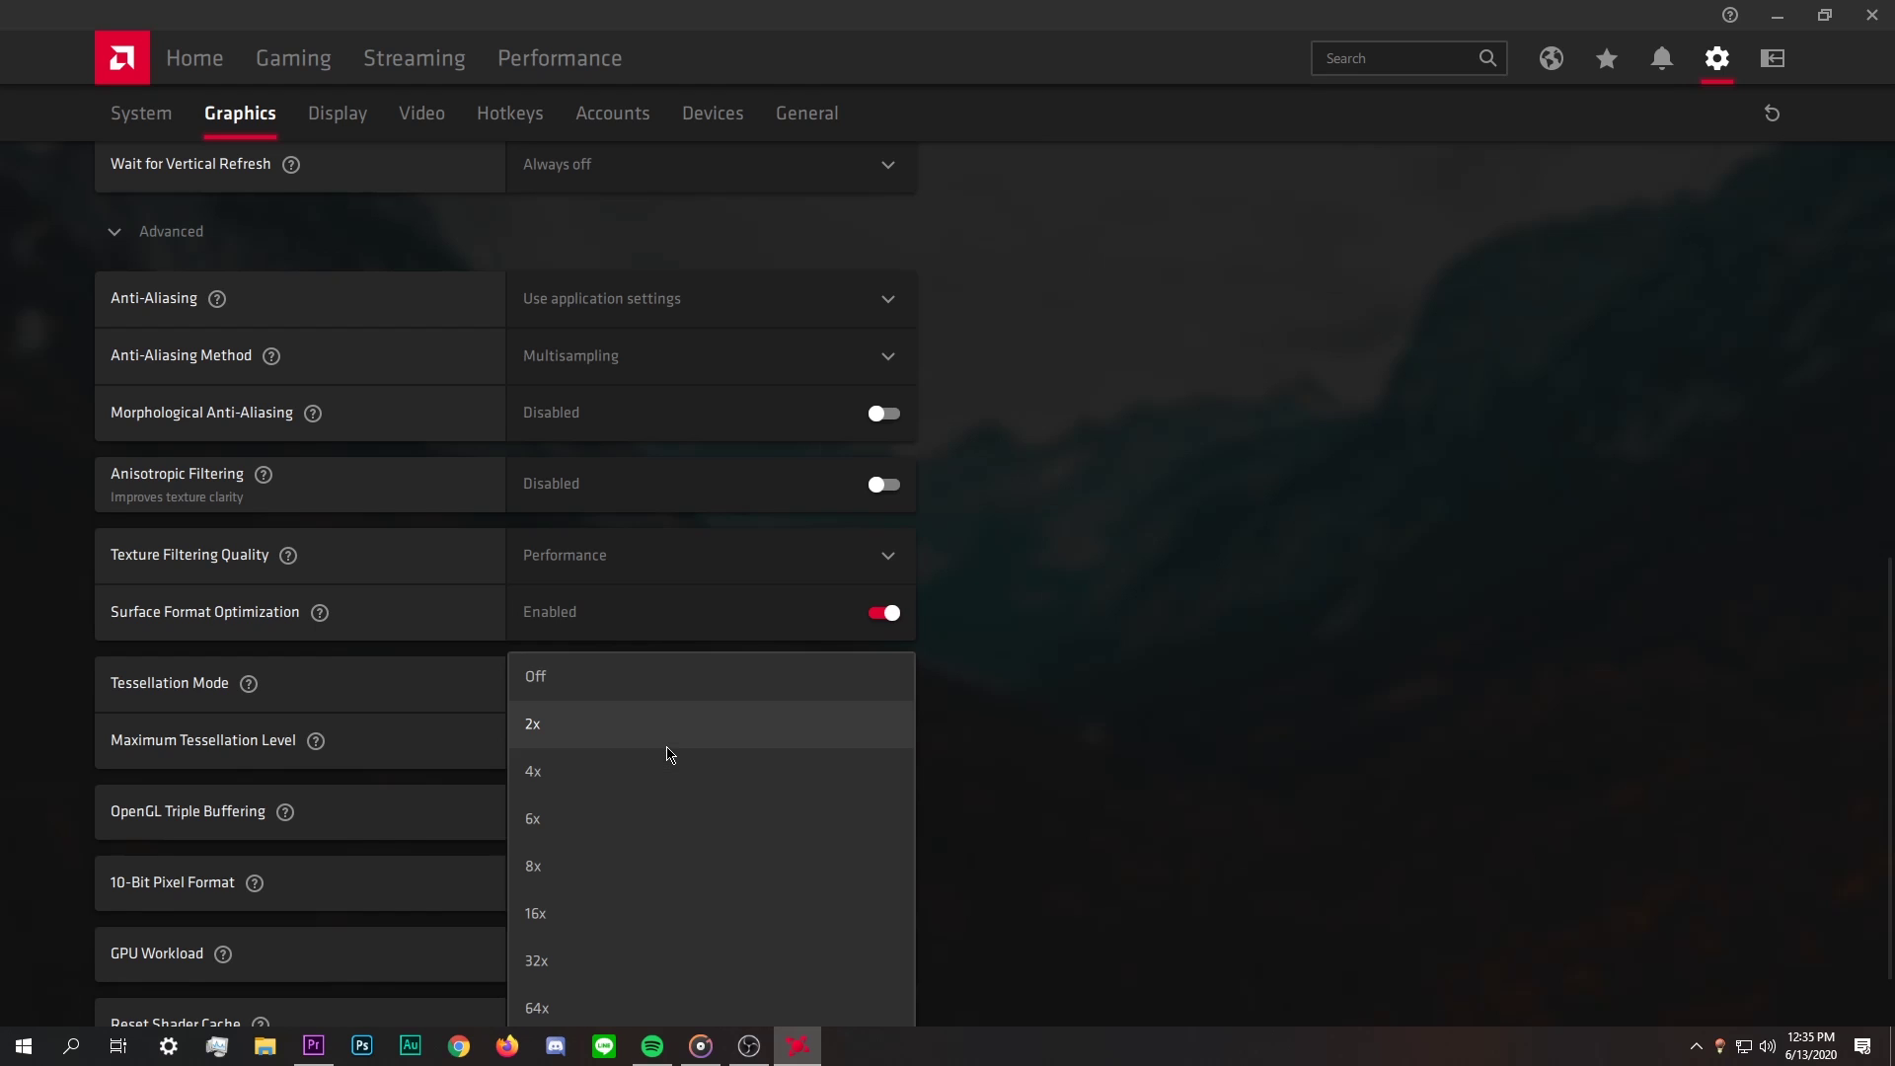
click(688, 688)
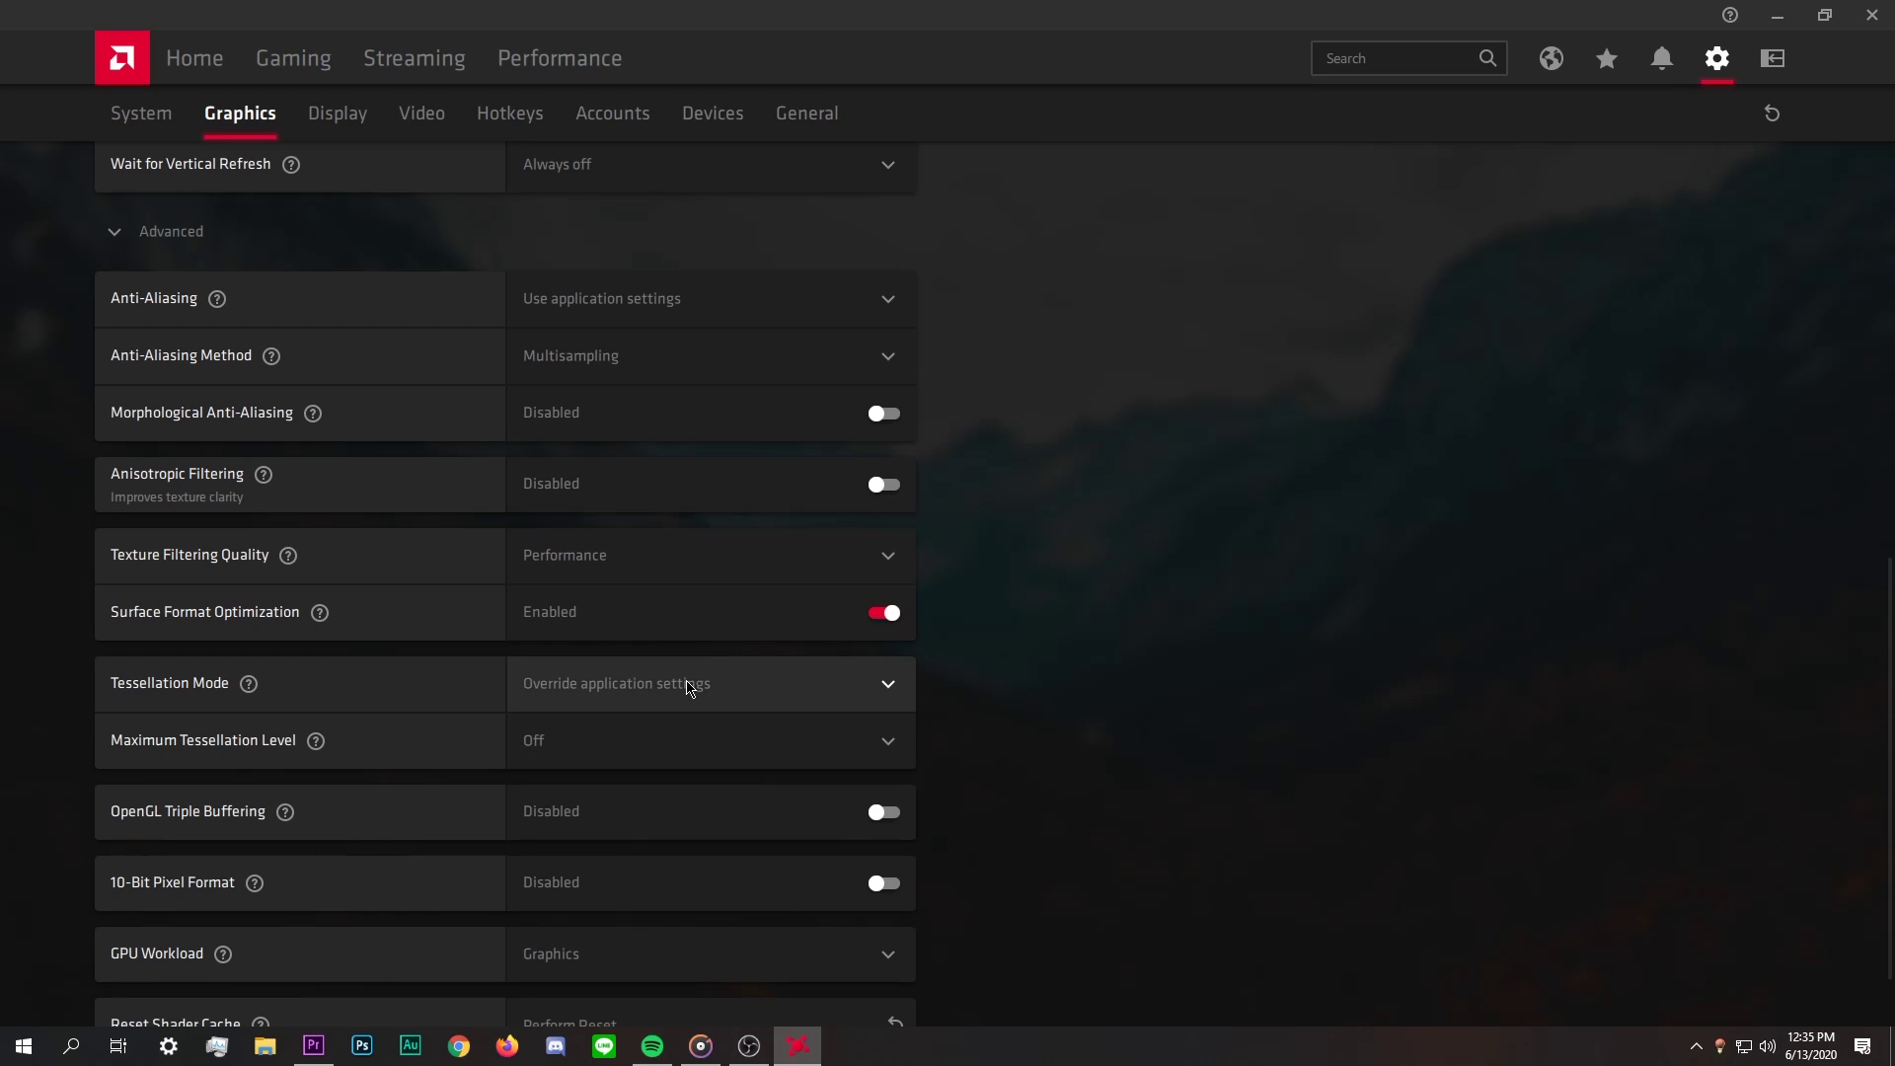
Step: Disable AMD FreeSync in the Display settings and close AMD Radeon Software
scroll(687, 687, down, 1)
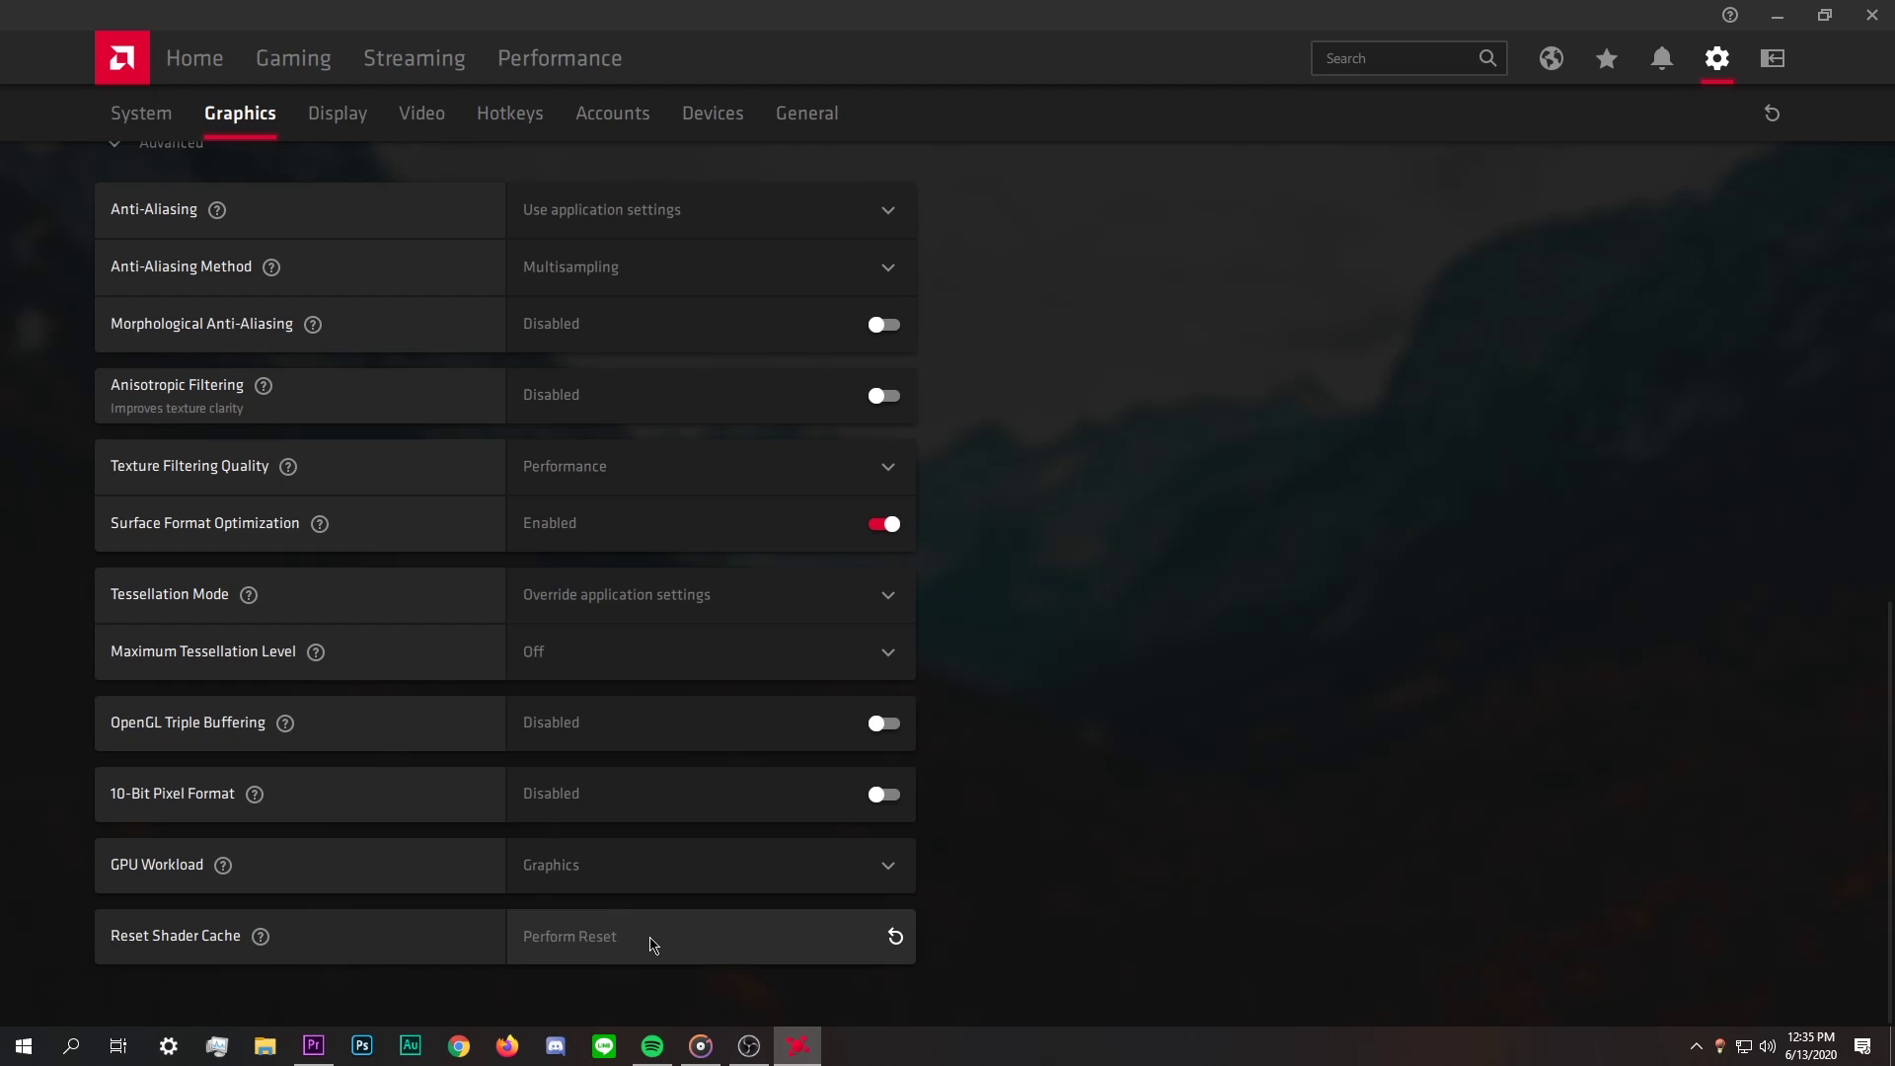
click(336, 141)
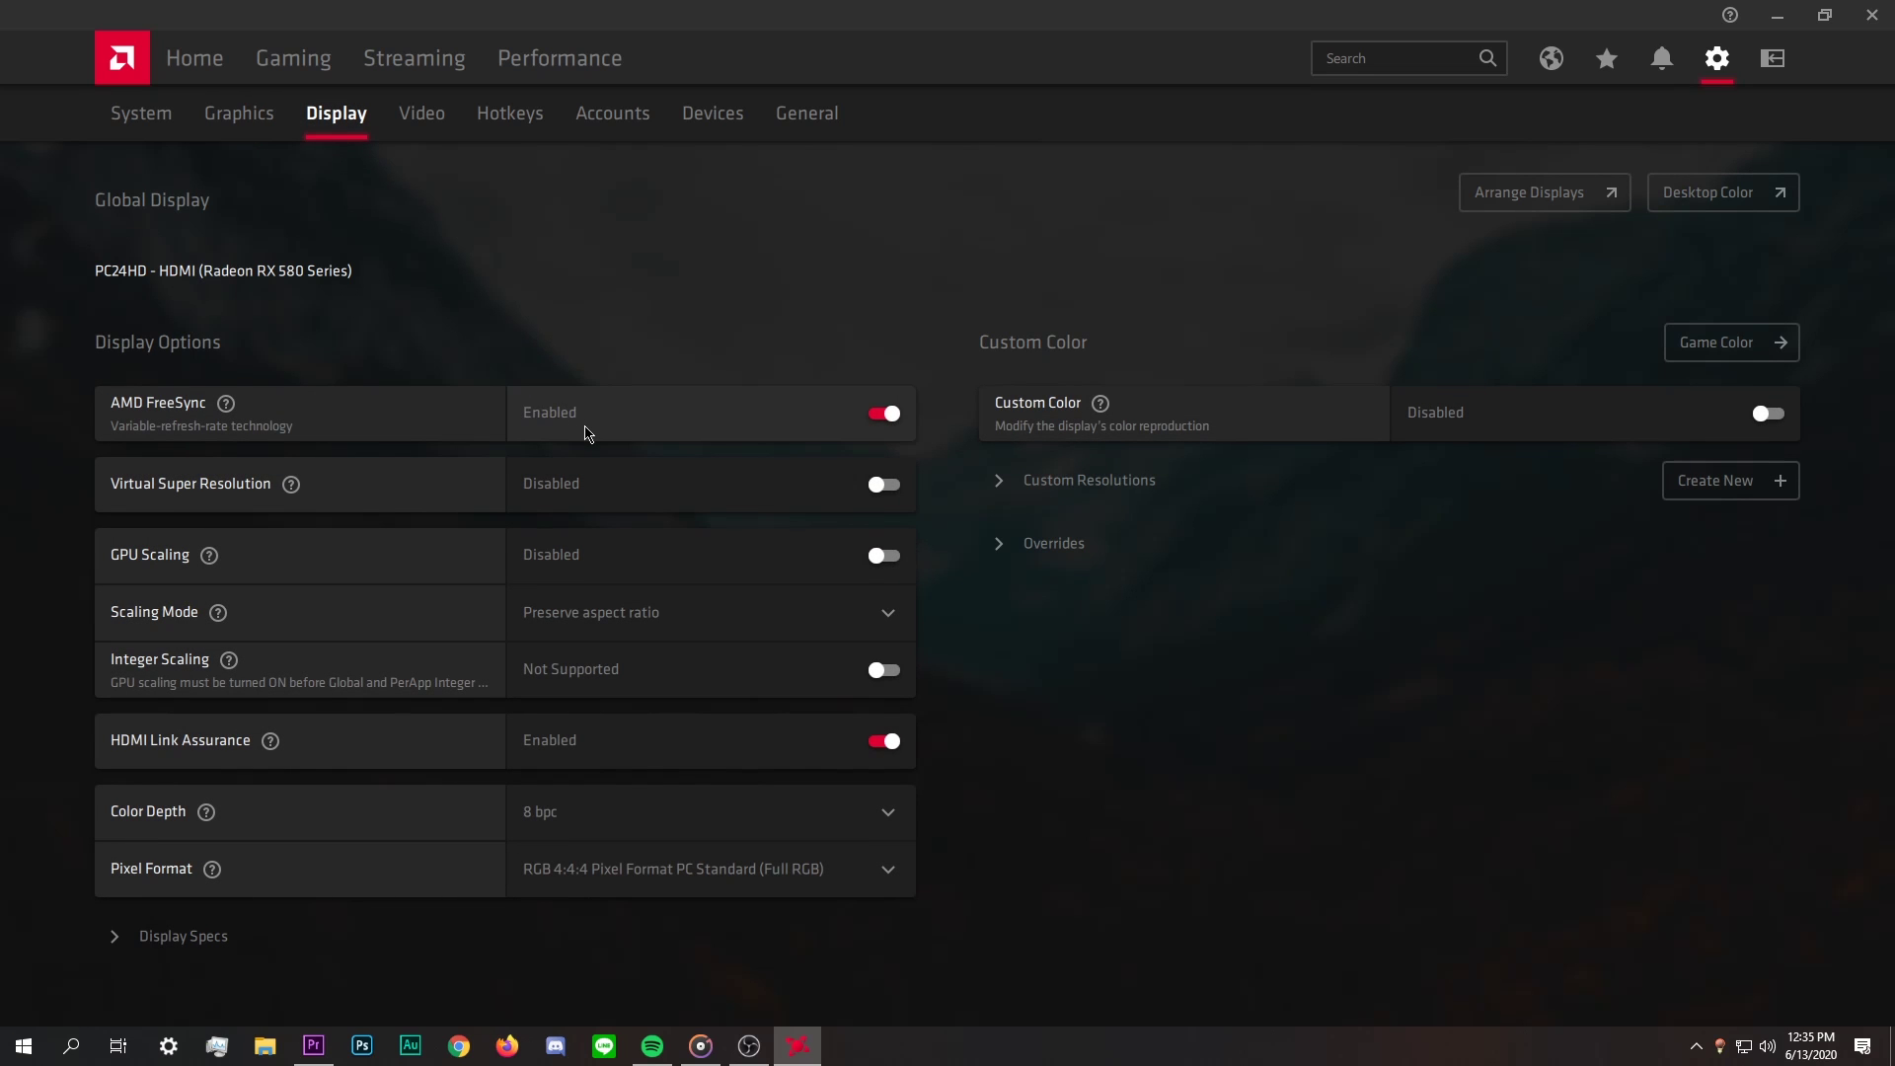
click(588, 434)
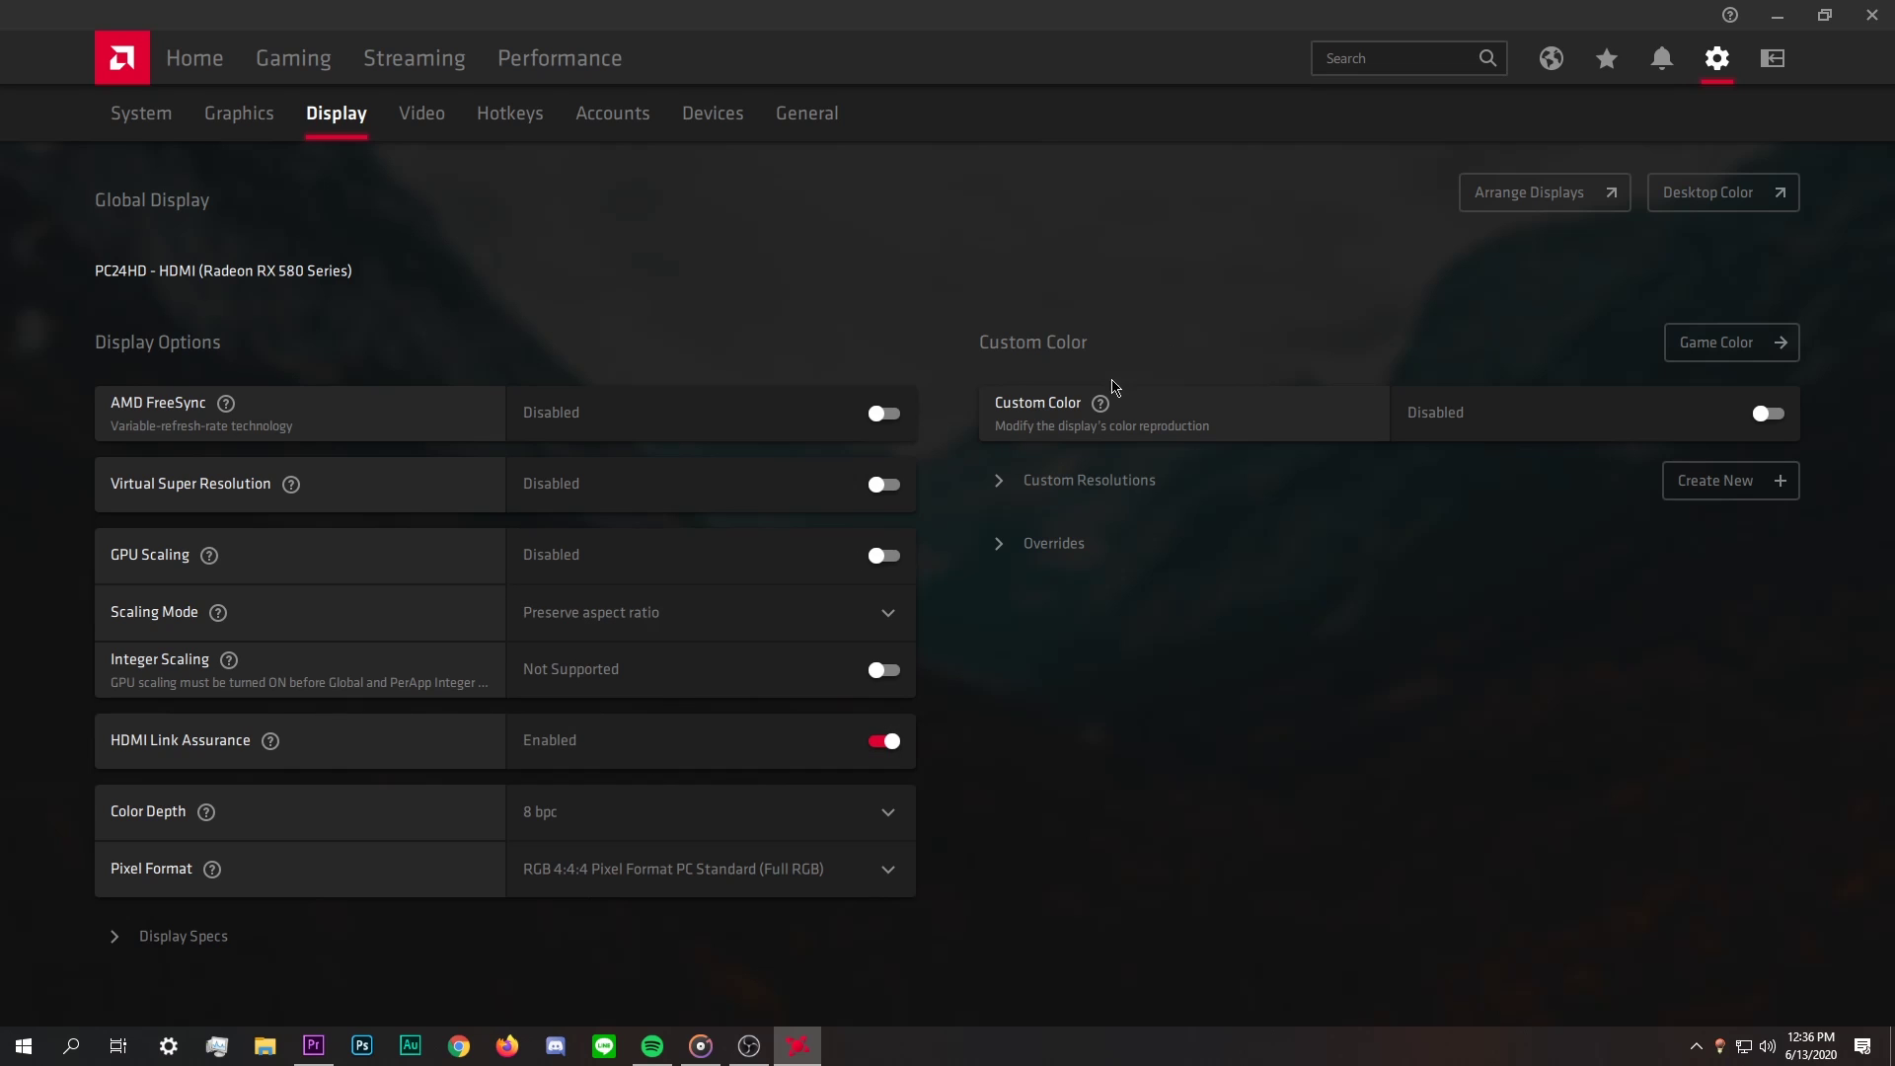
click(1870, 15)
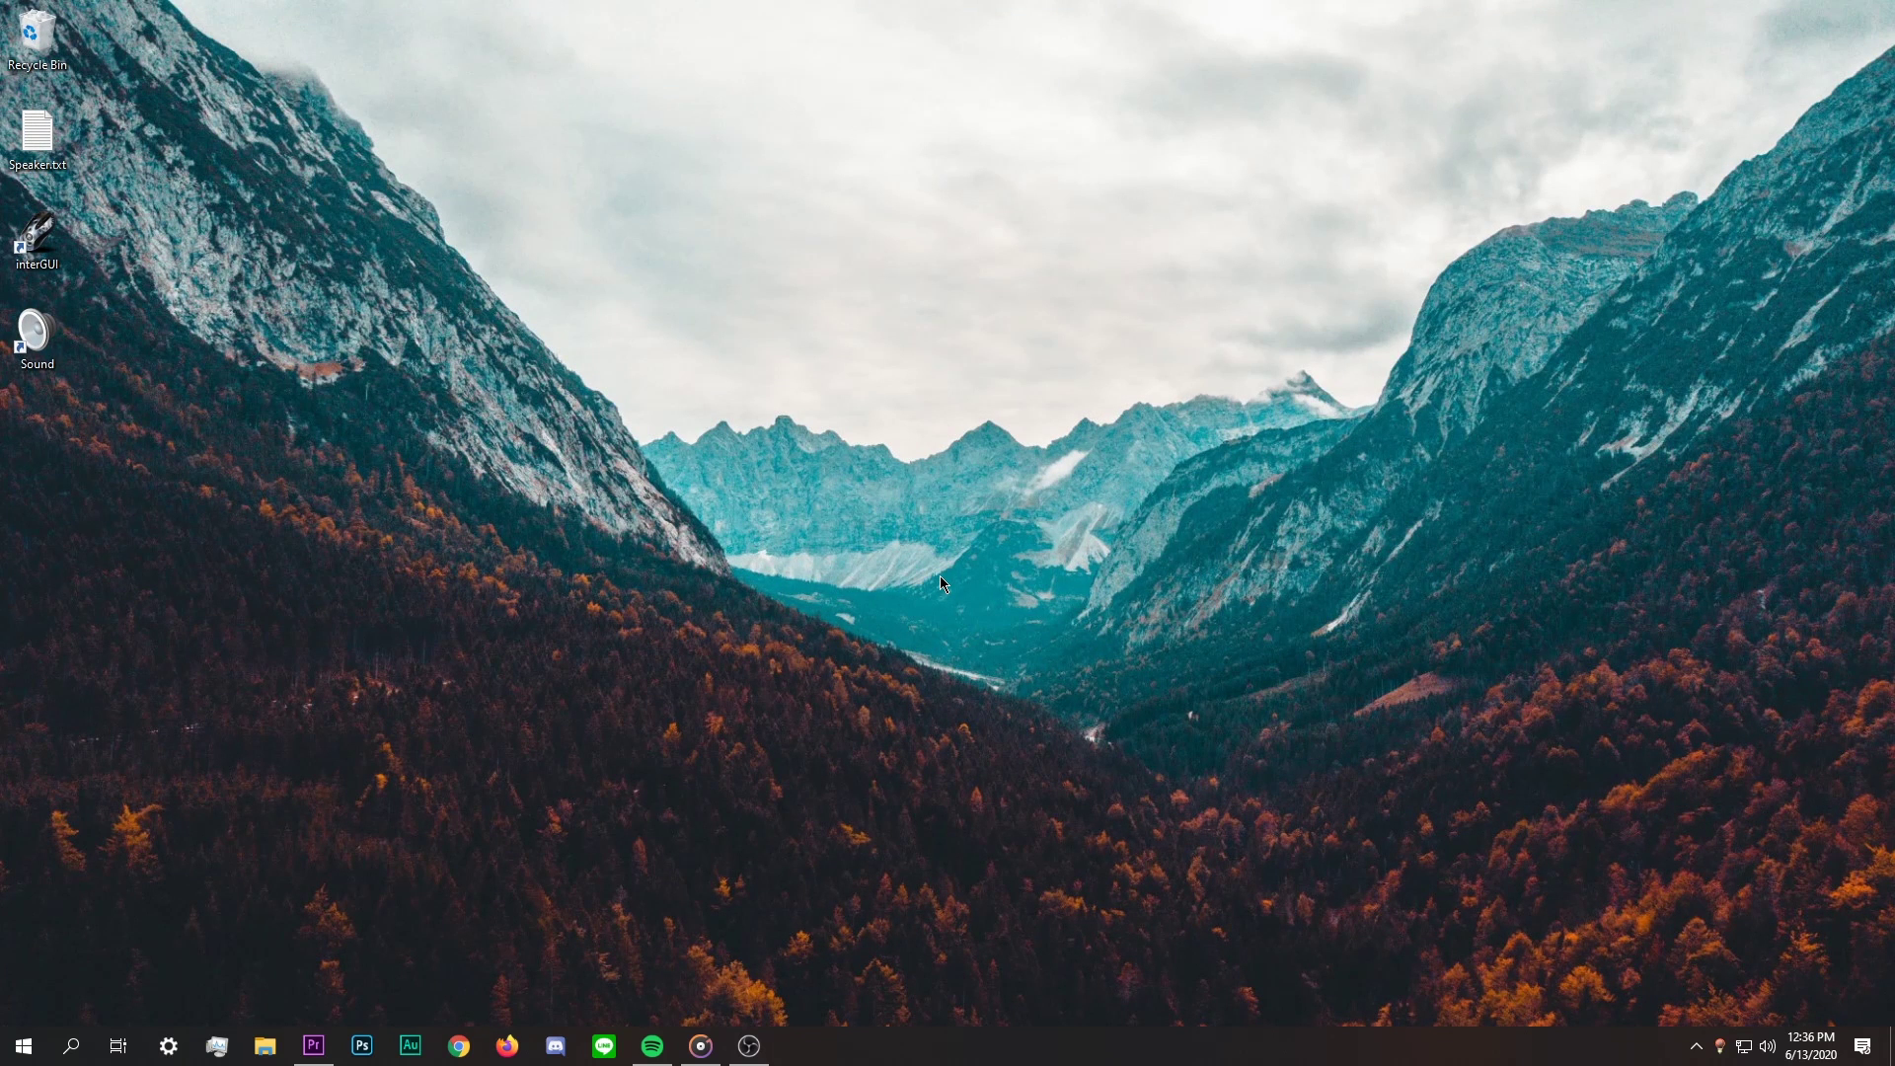
Step: Open the Windows Game Mode settings and make sure Game Mode is switched off
click(70, 1052)
text(game)
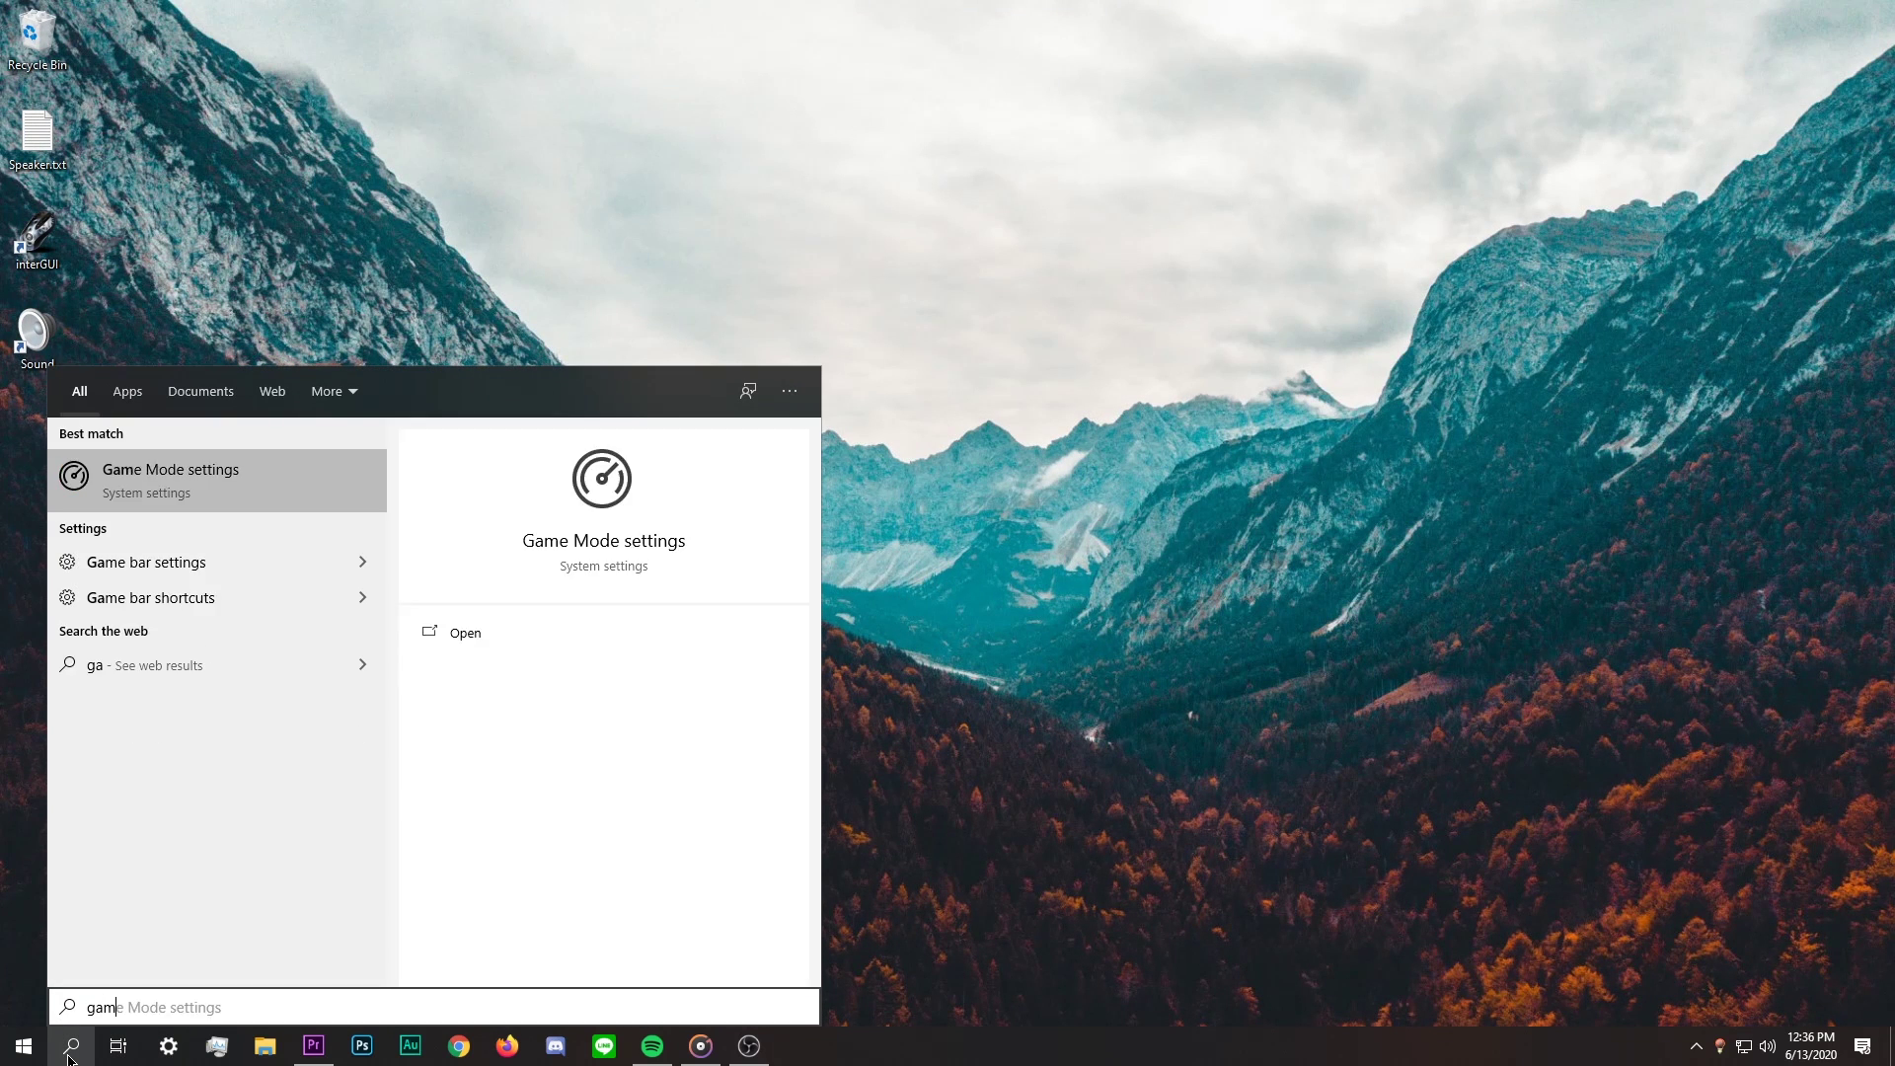
click(162, 478)
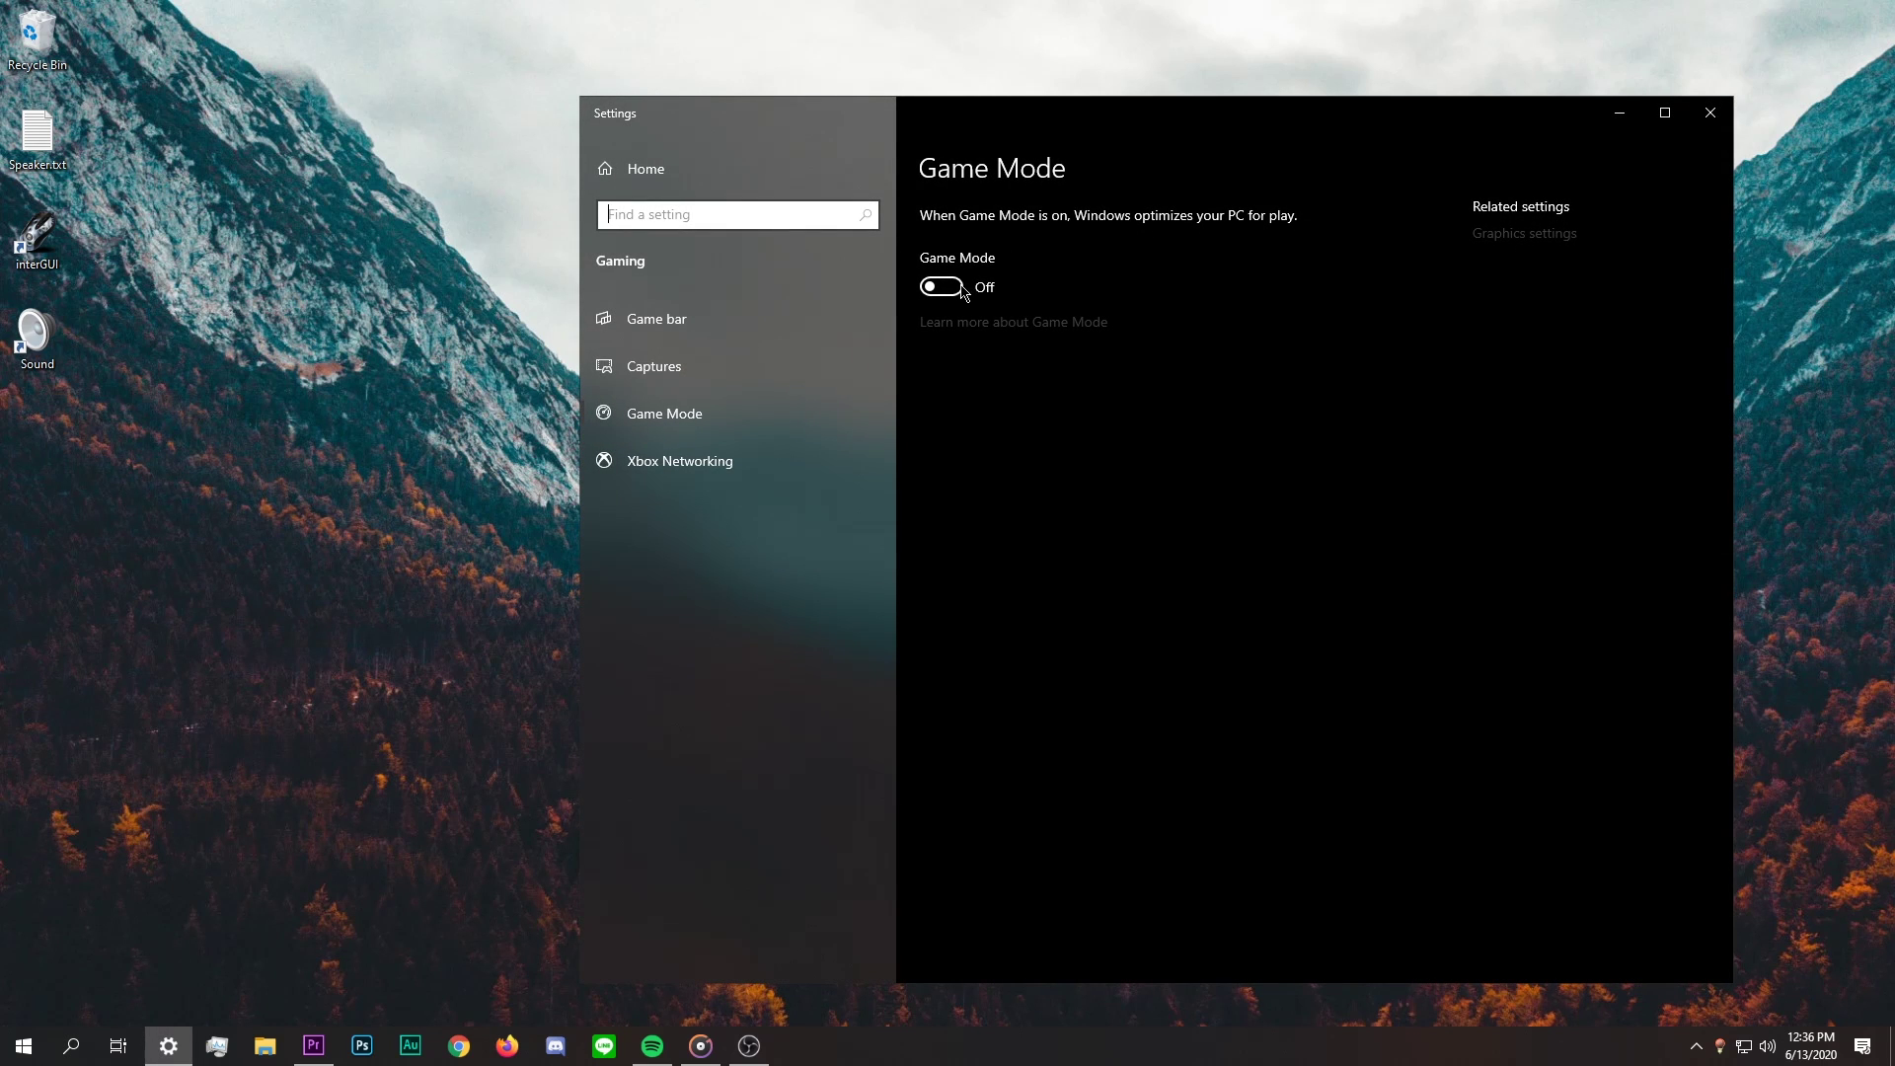
click(959, 288)
click(958, 291)
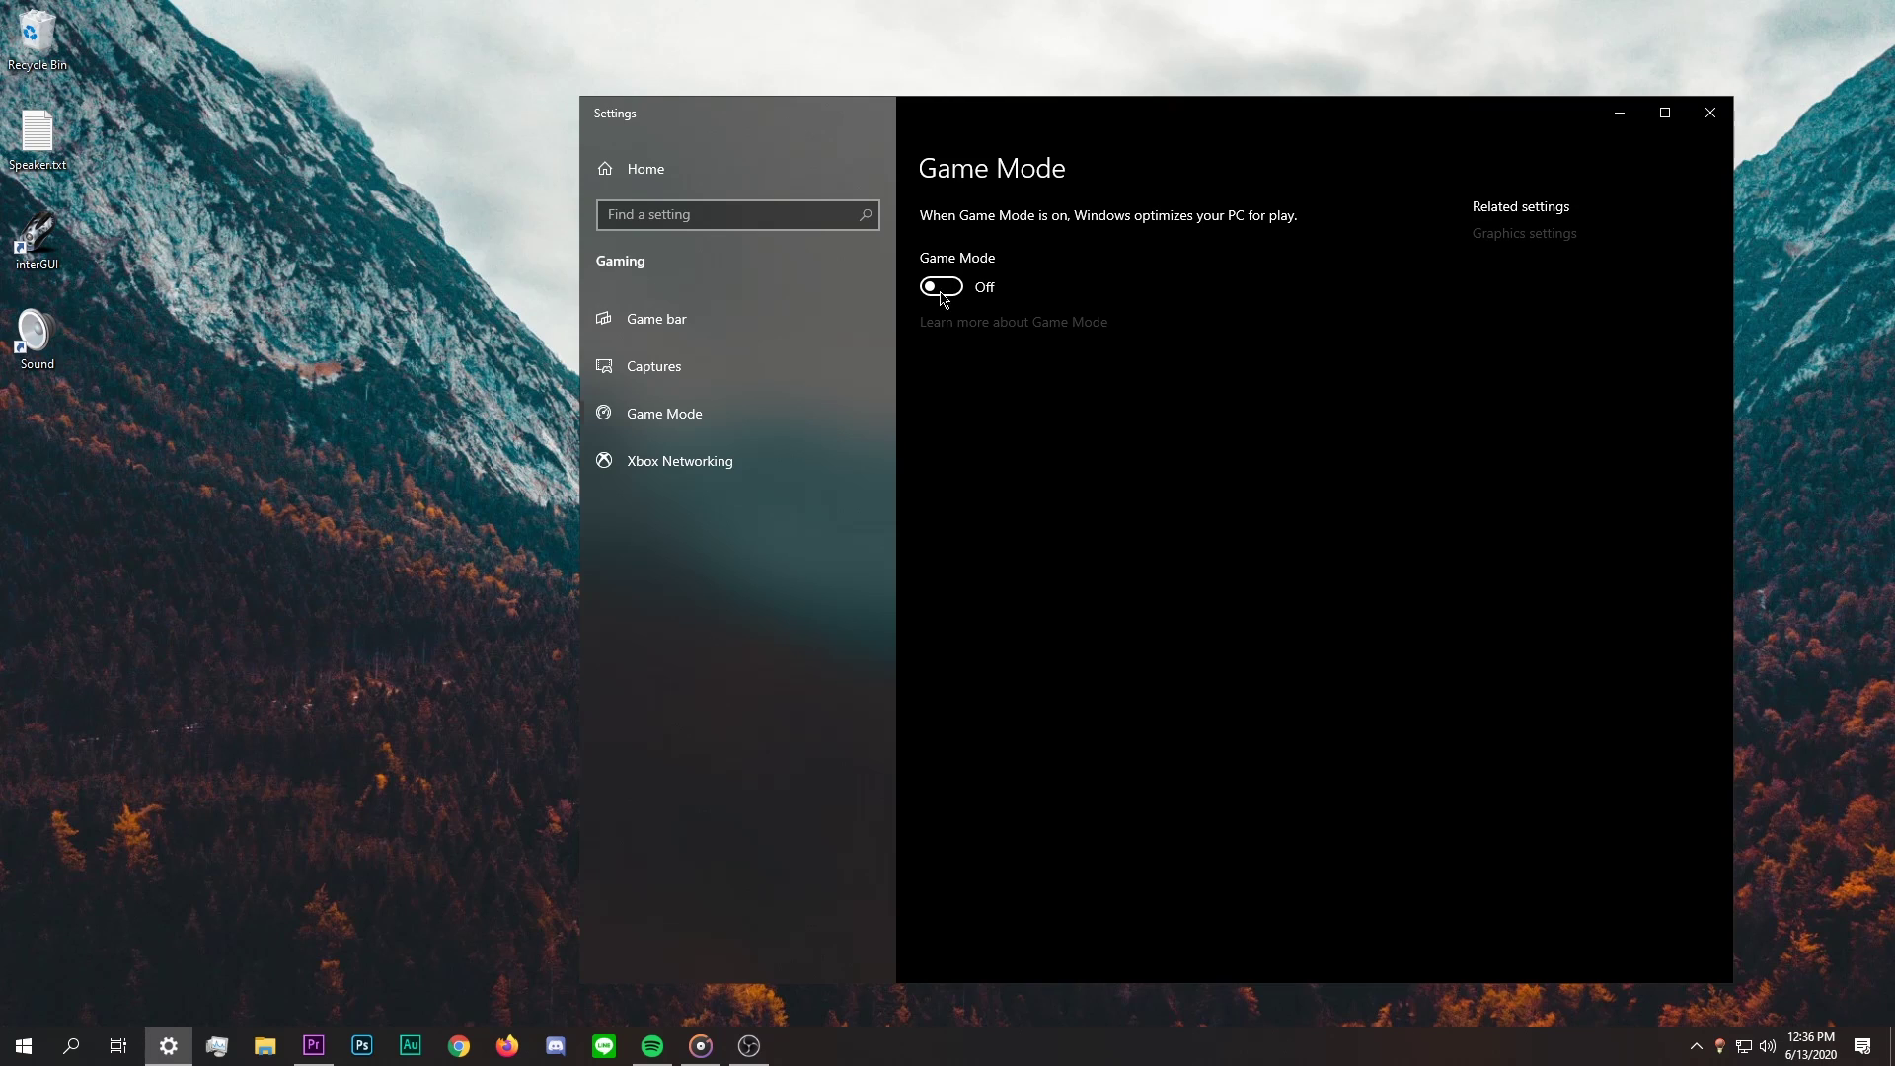
Step: Search Windows for regedit and open Registry Editor
click(72, 1045)
text(regedit)
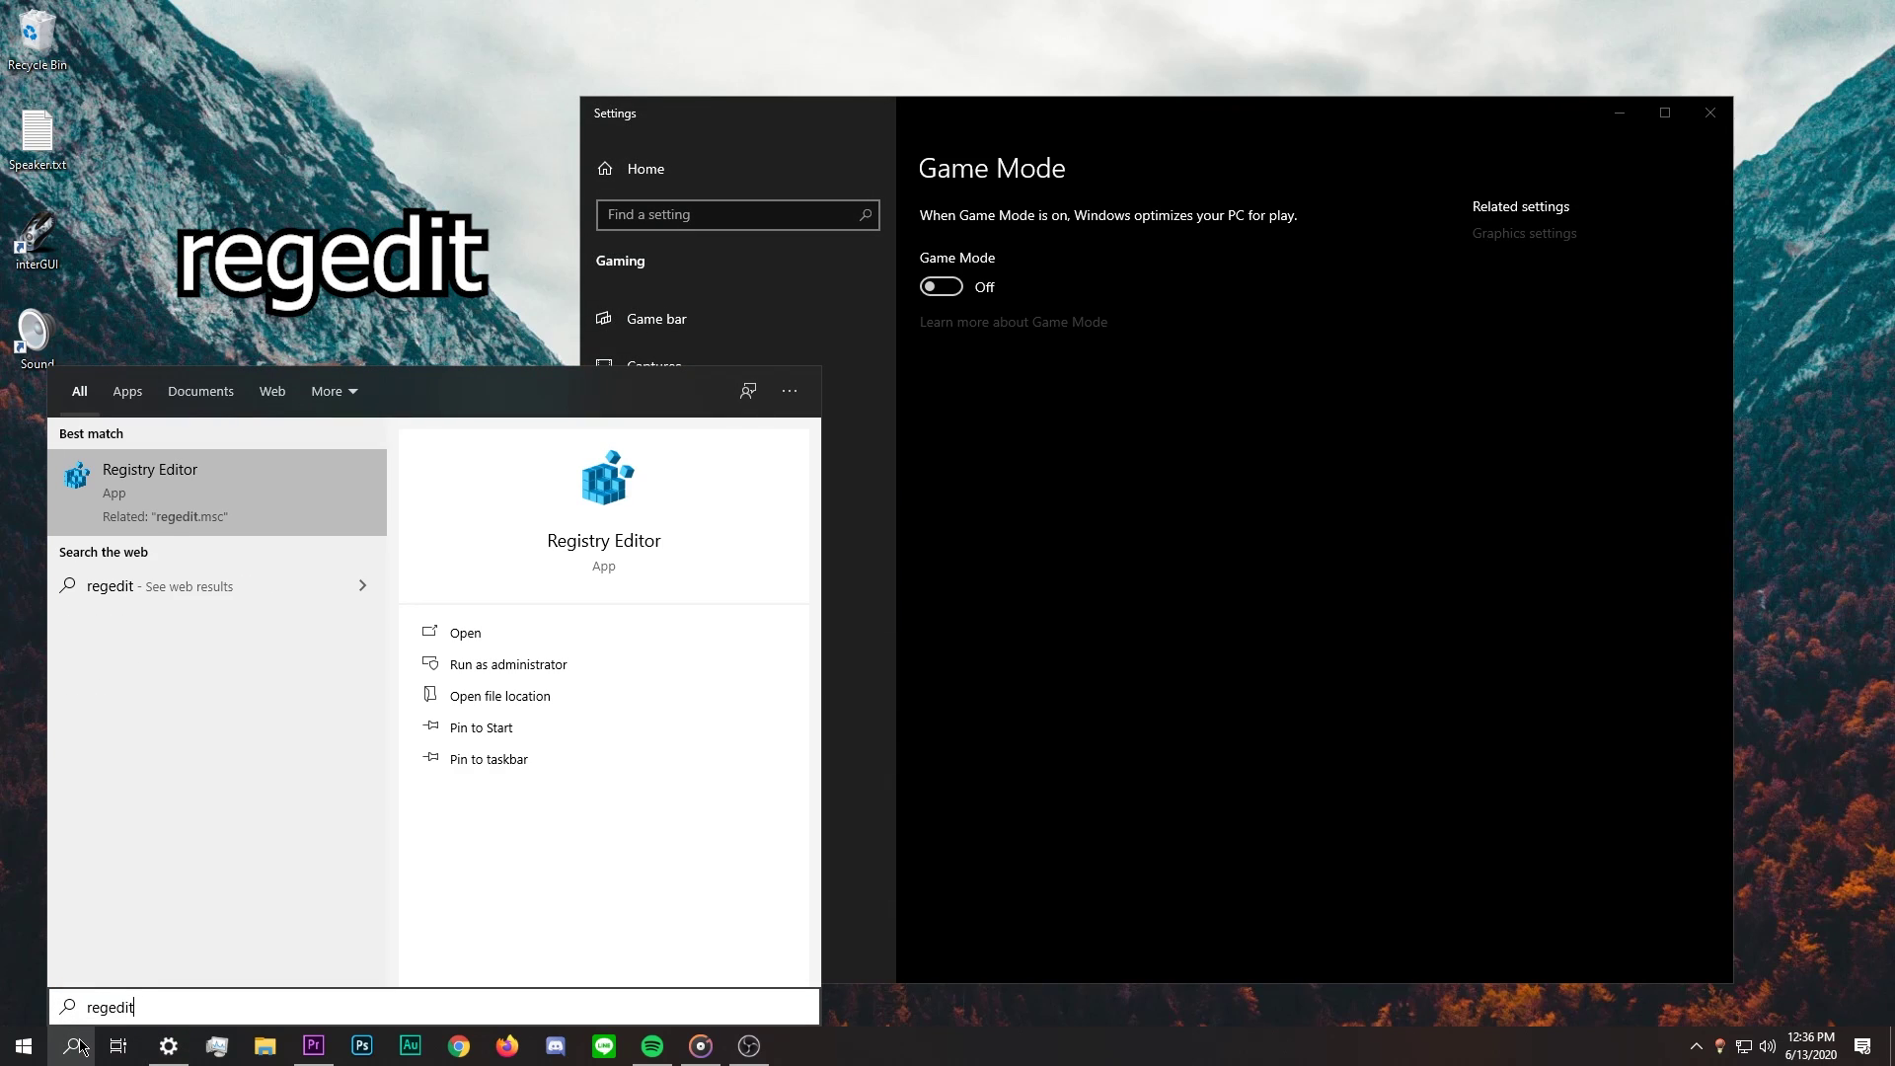
key(Return)
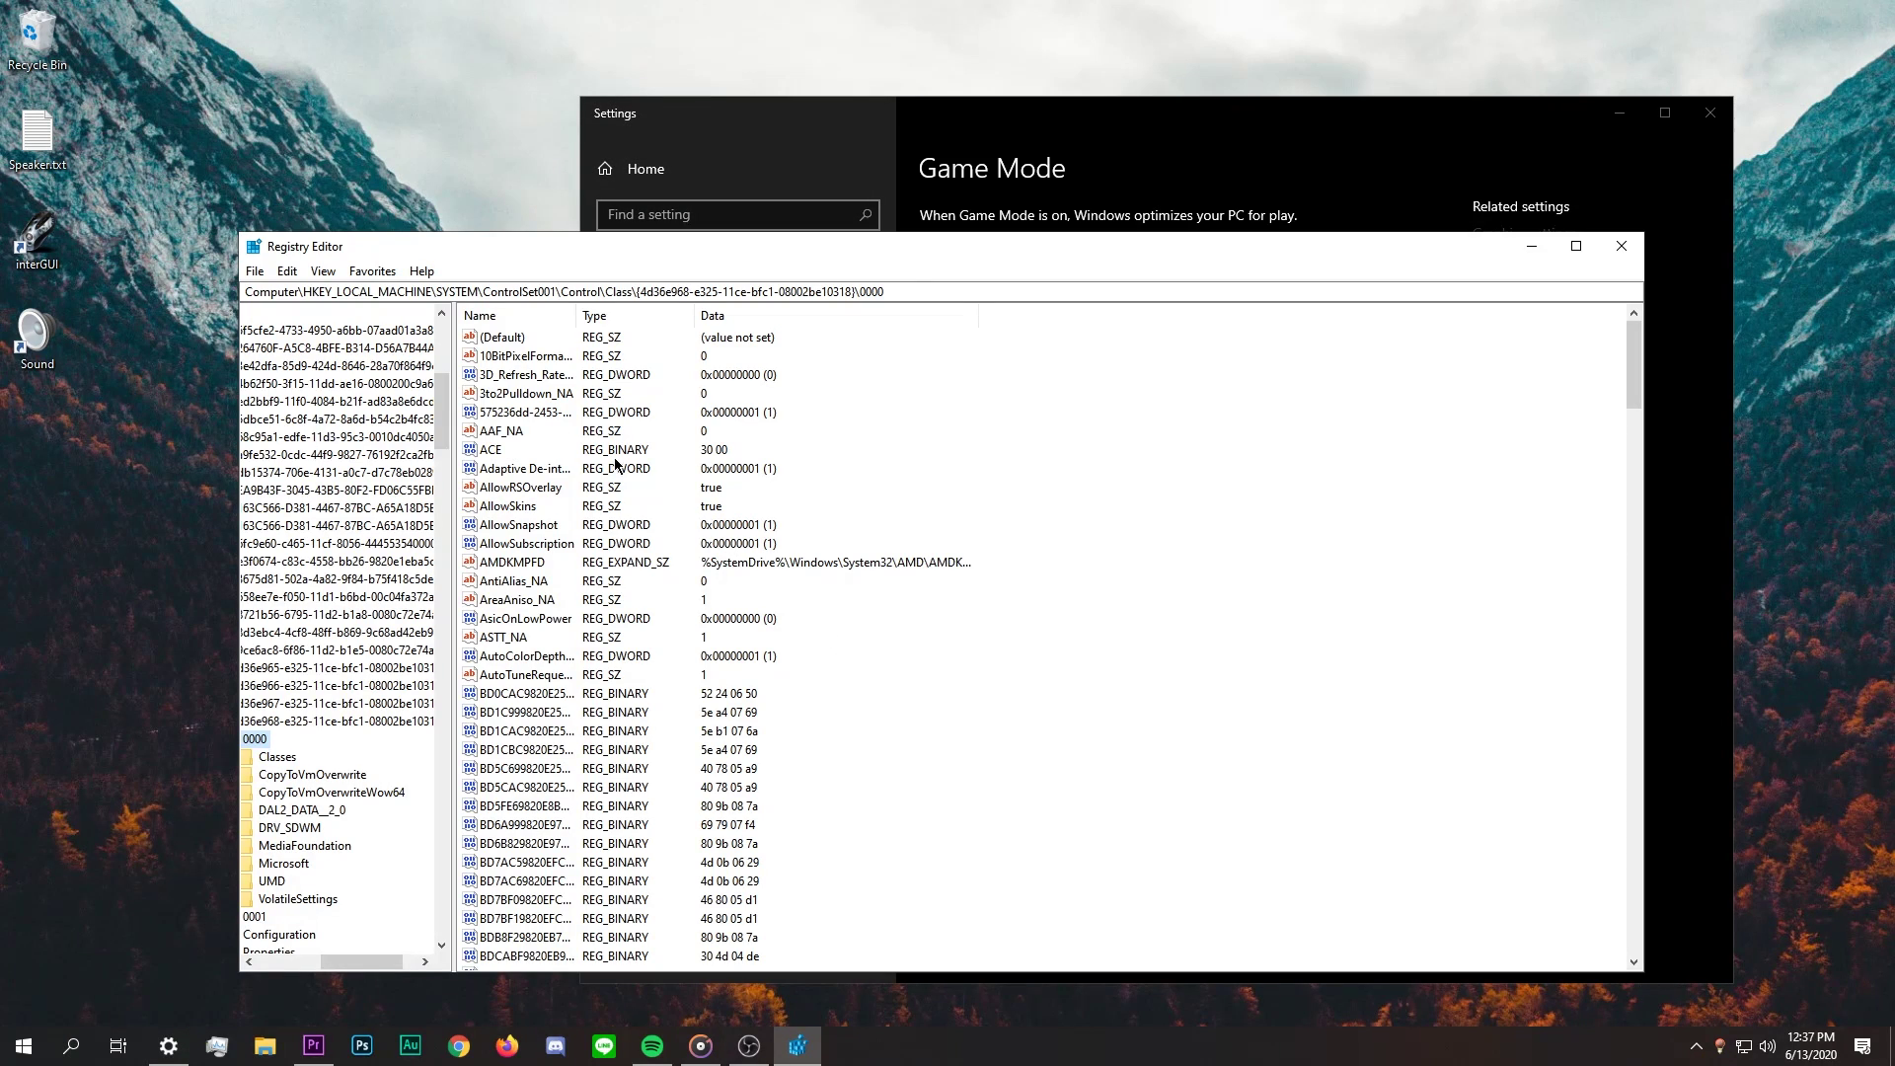
Step: Search the registry for "ulps" across keys, values and data
click(276, 297)
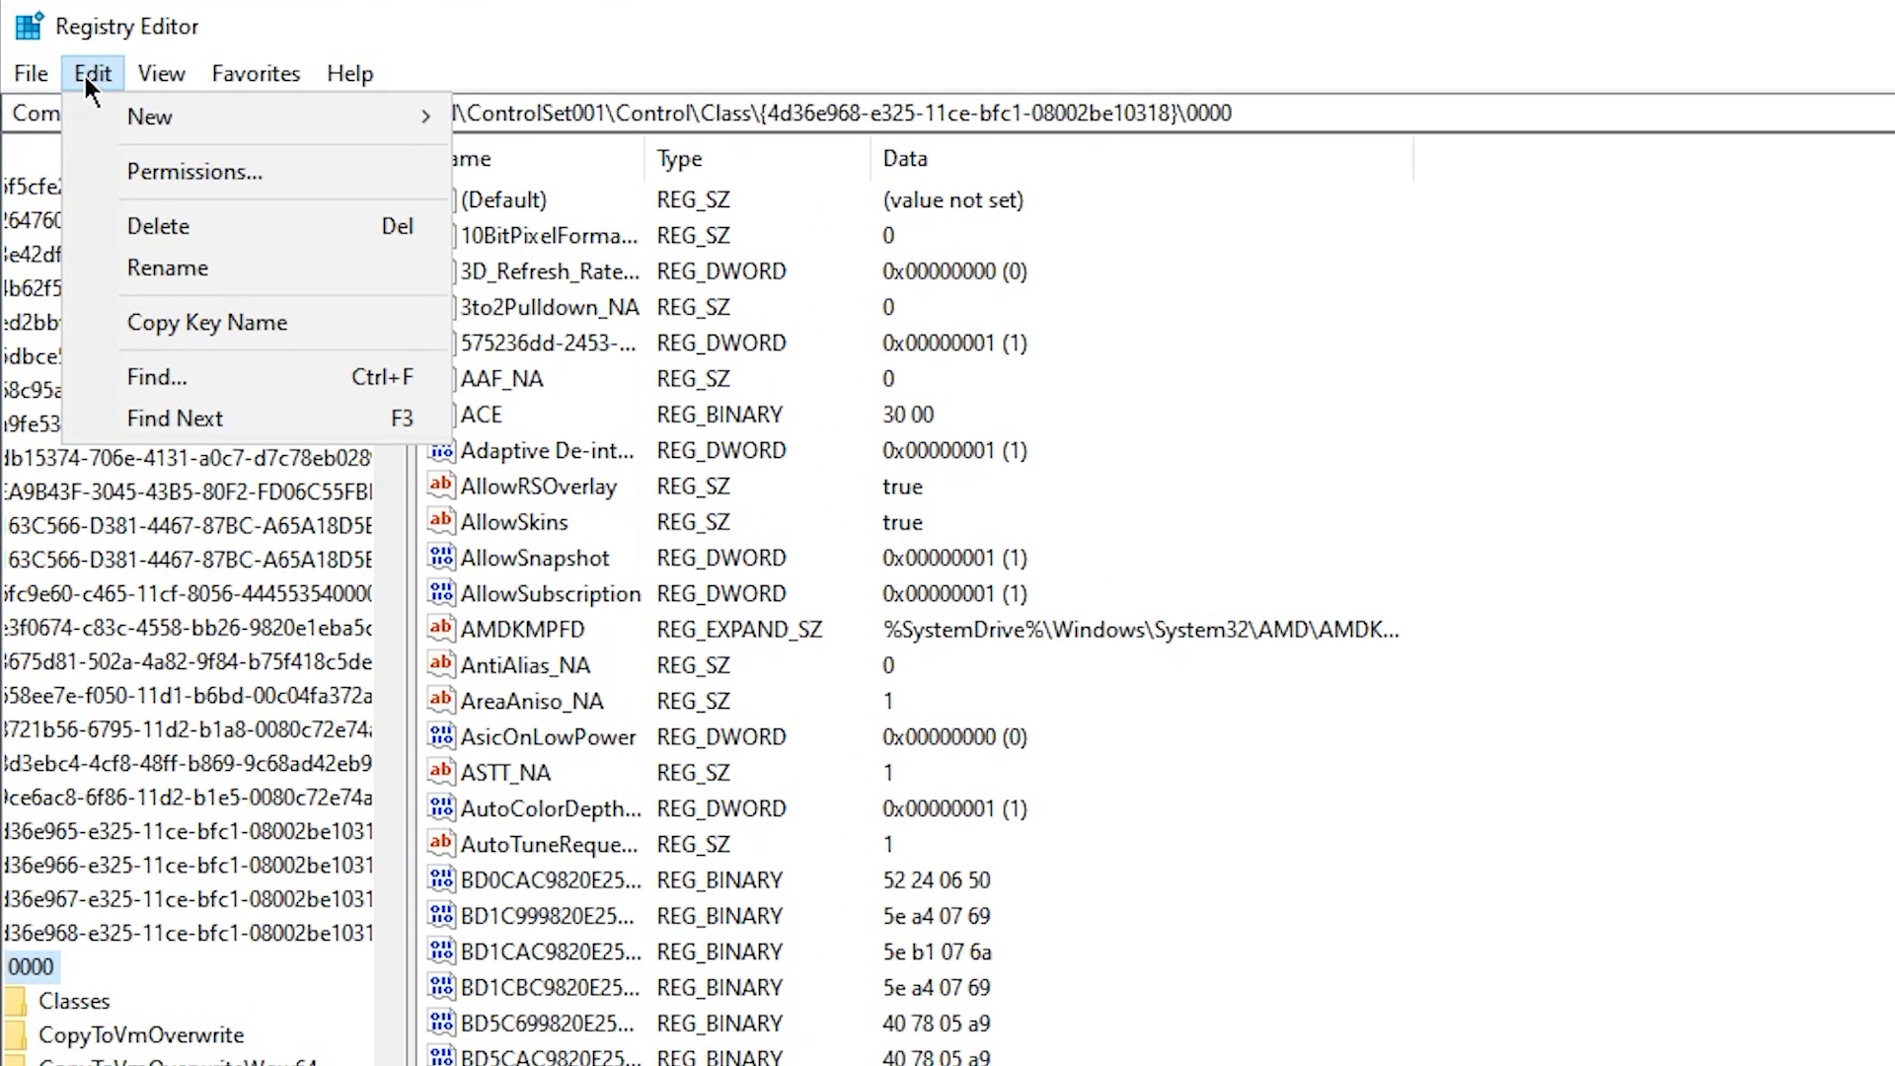
click(157, 377)
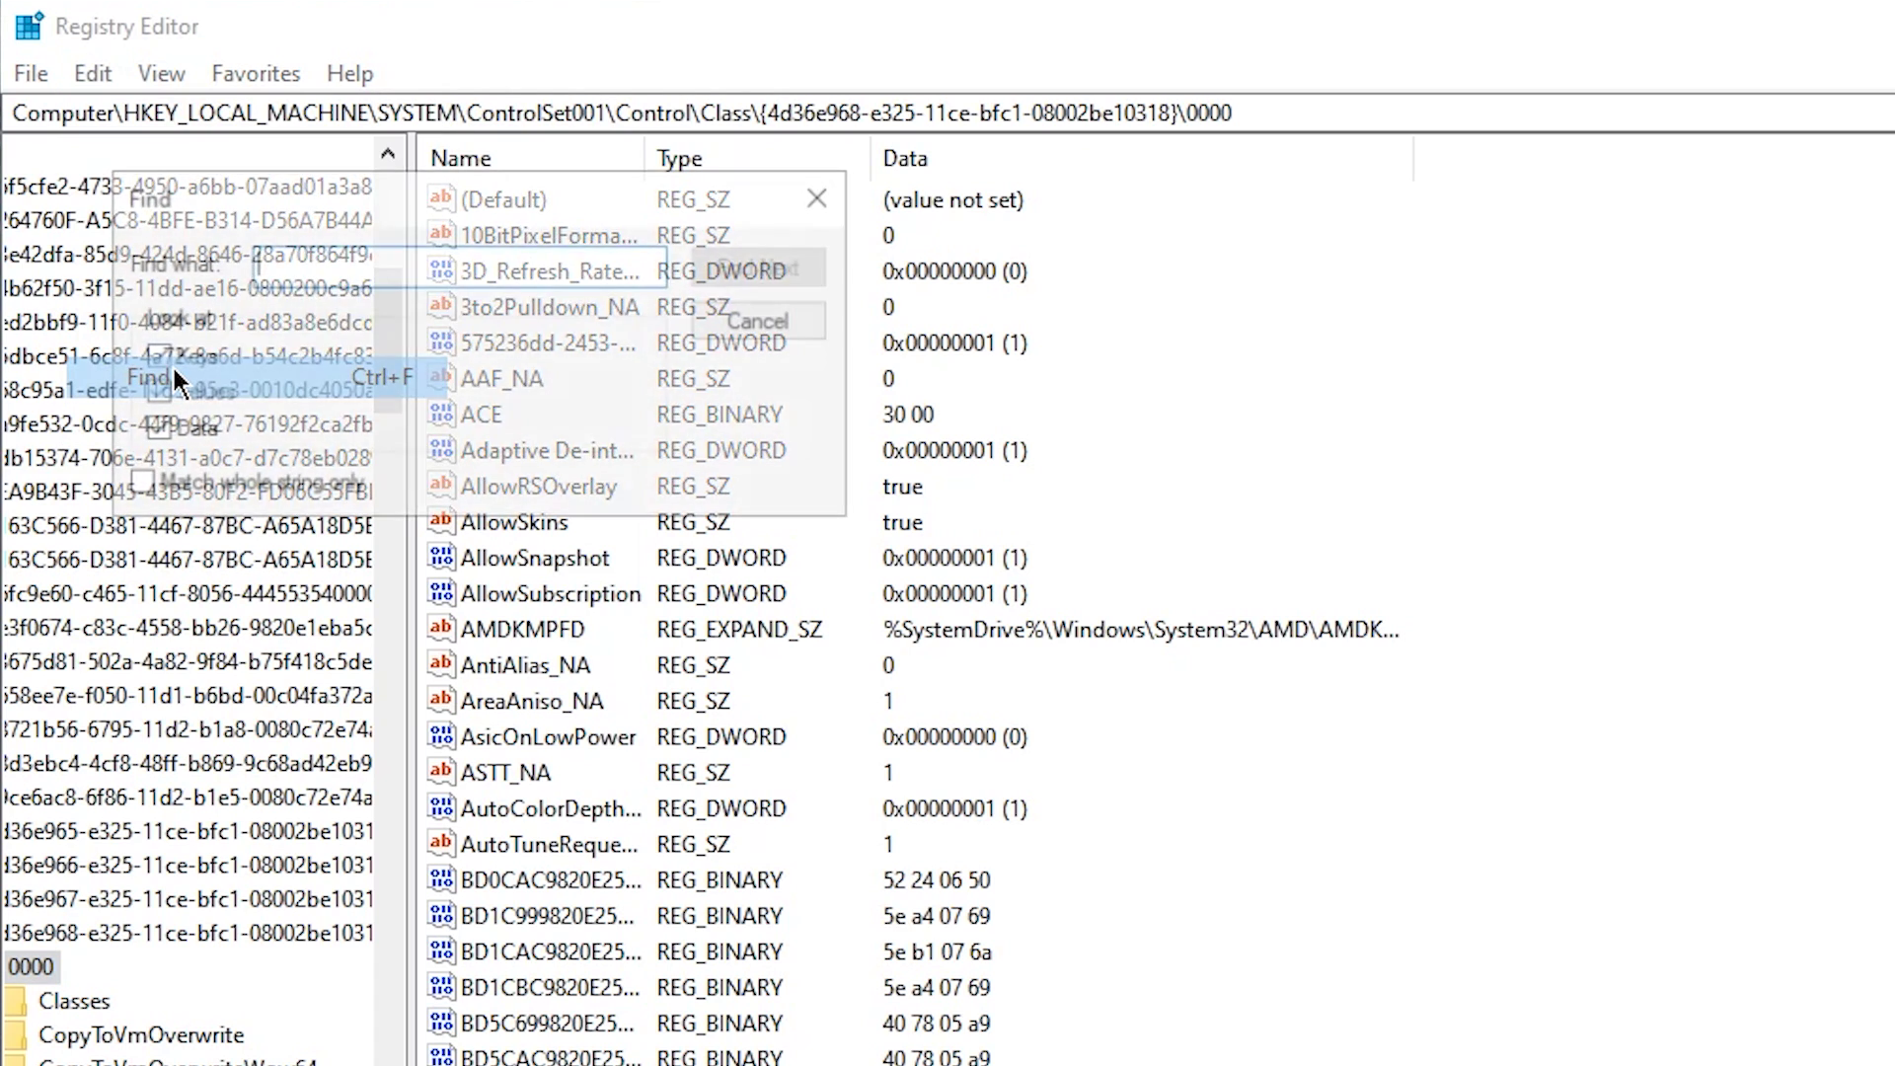
text(ulps)
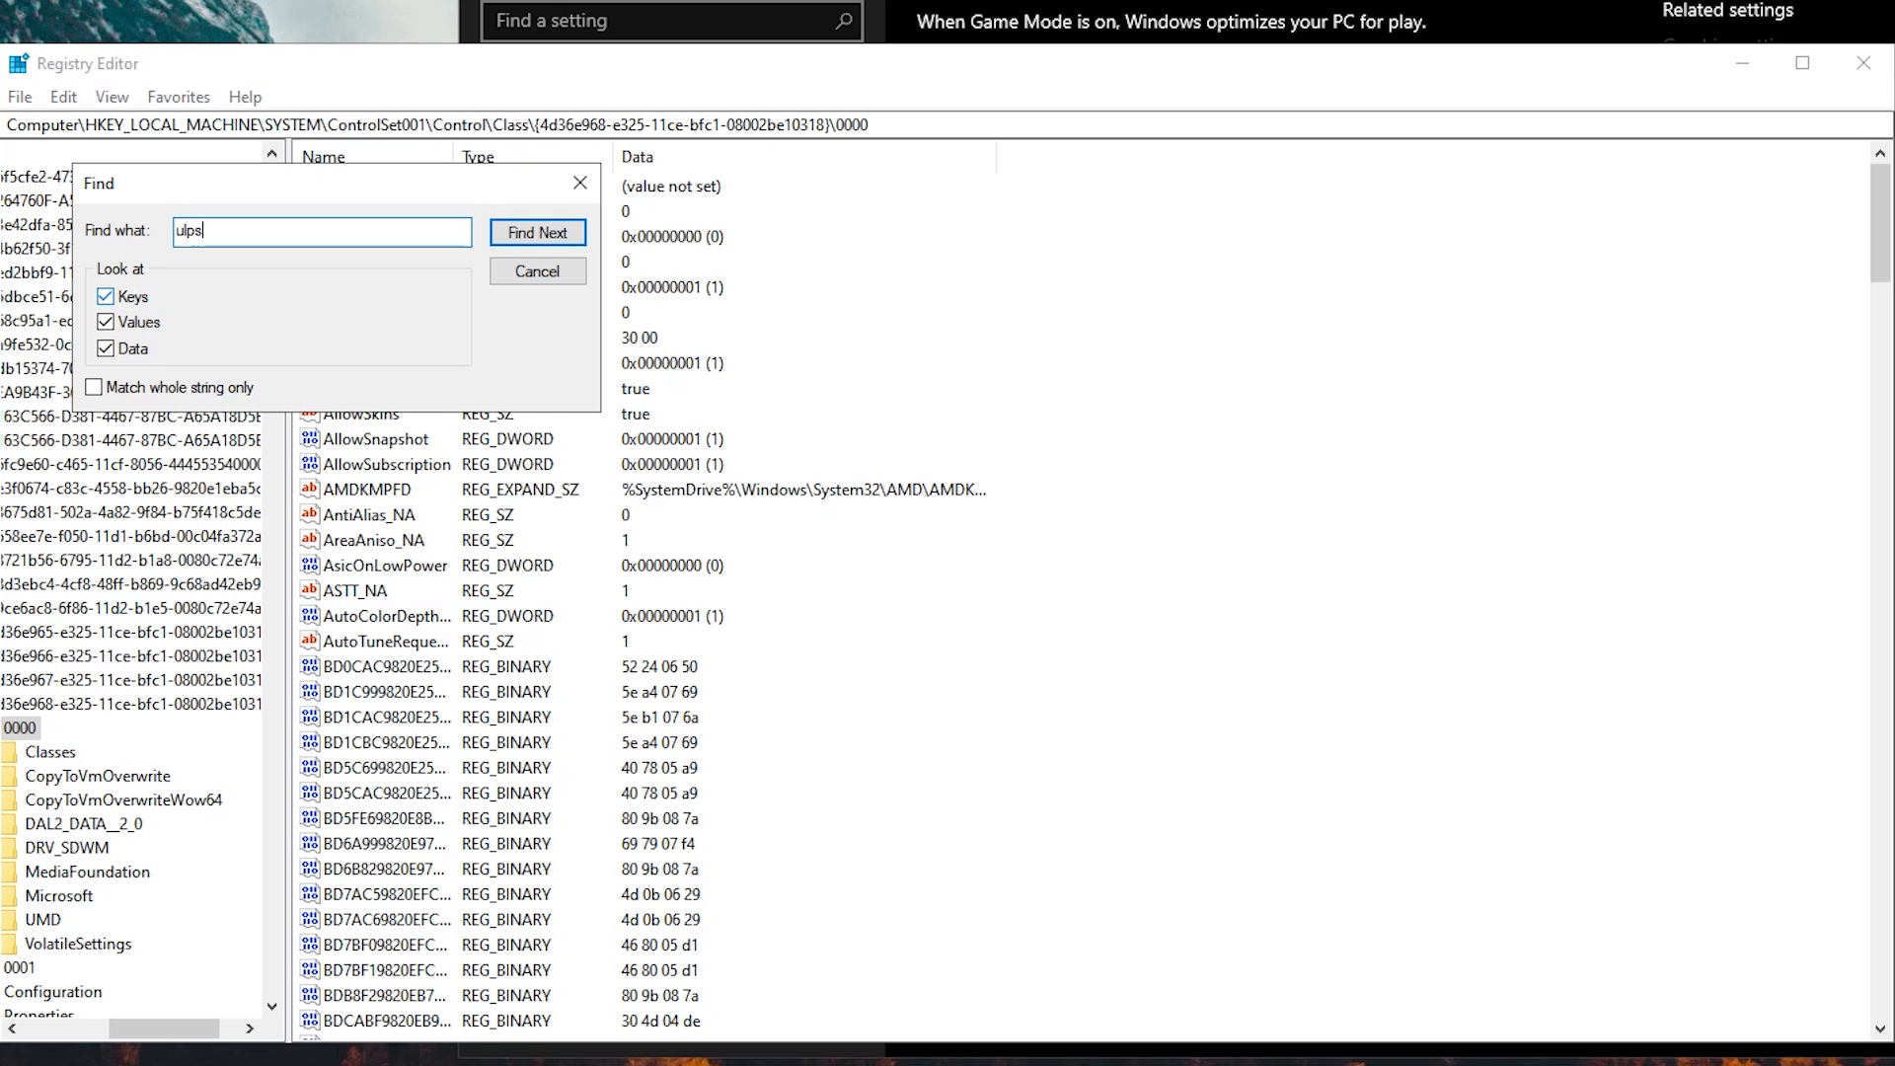
key(Return)
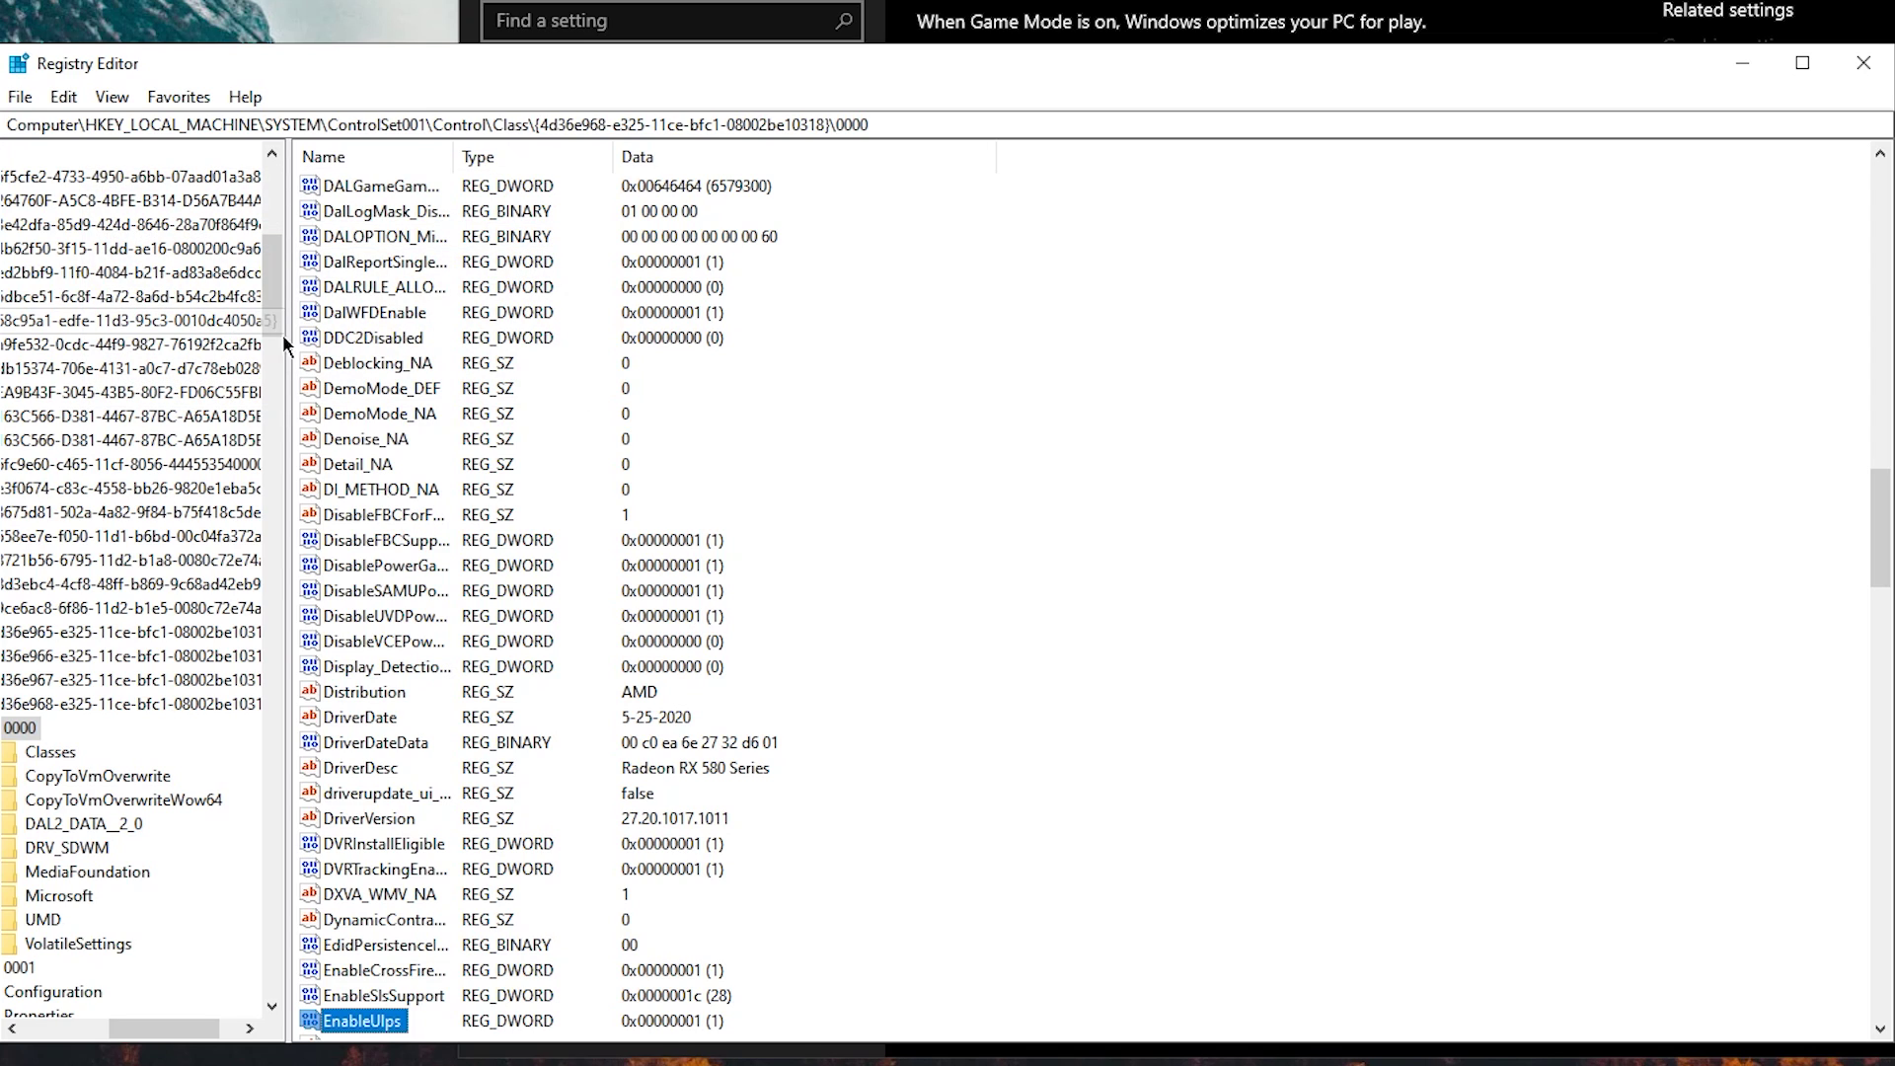
Step: Set the EnableUlps DWORD's value data to 0 in the 0000 key and confirm it
scroll(863, 573, down, 3)
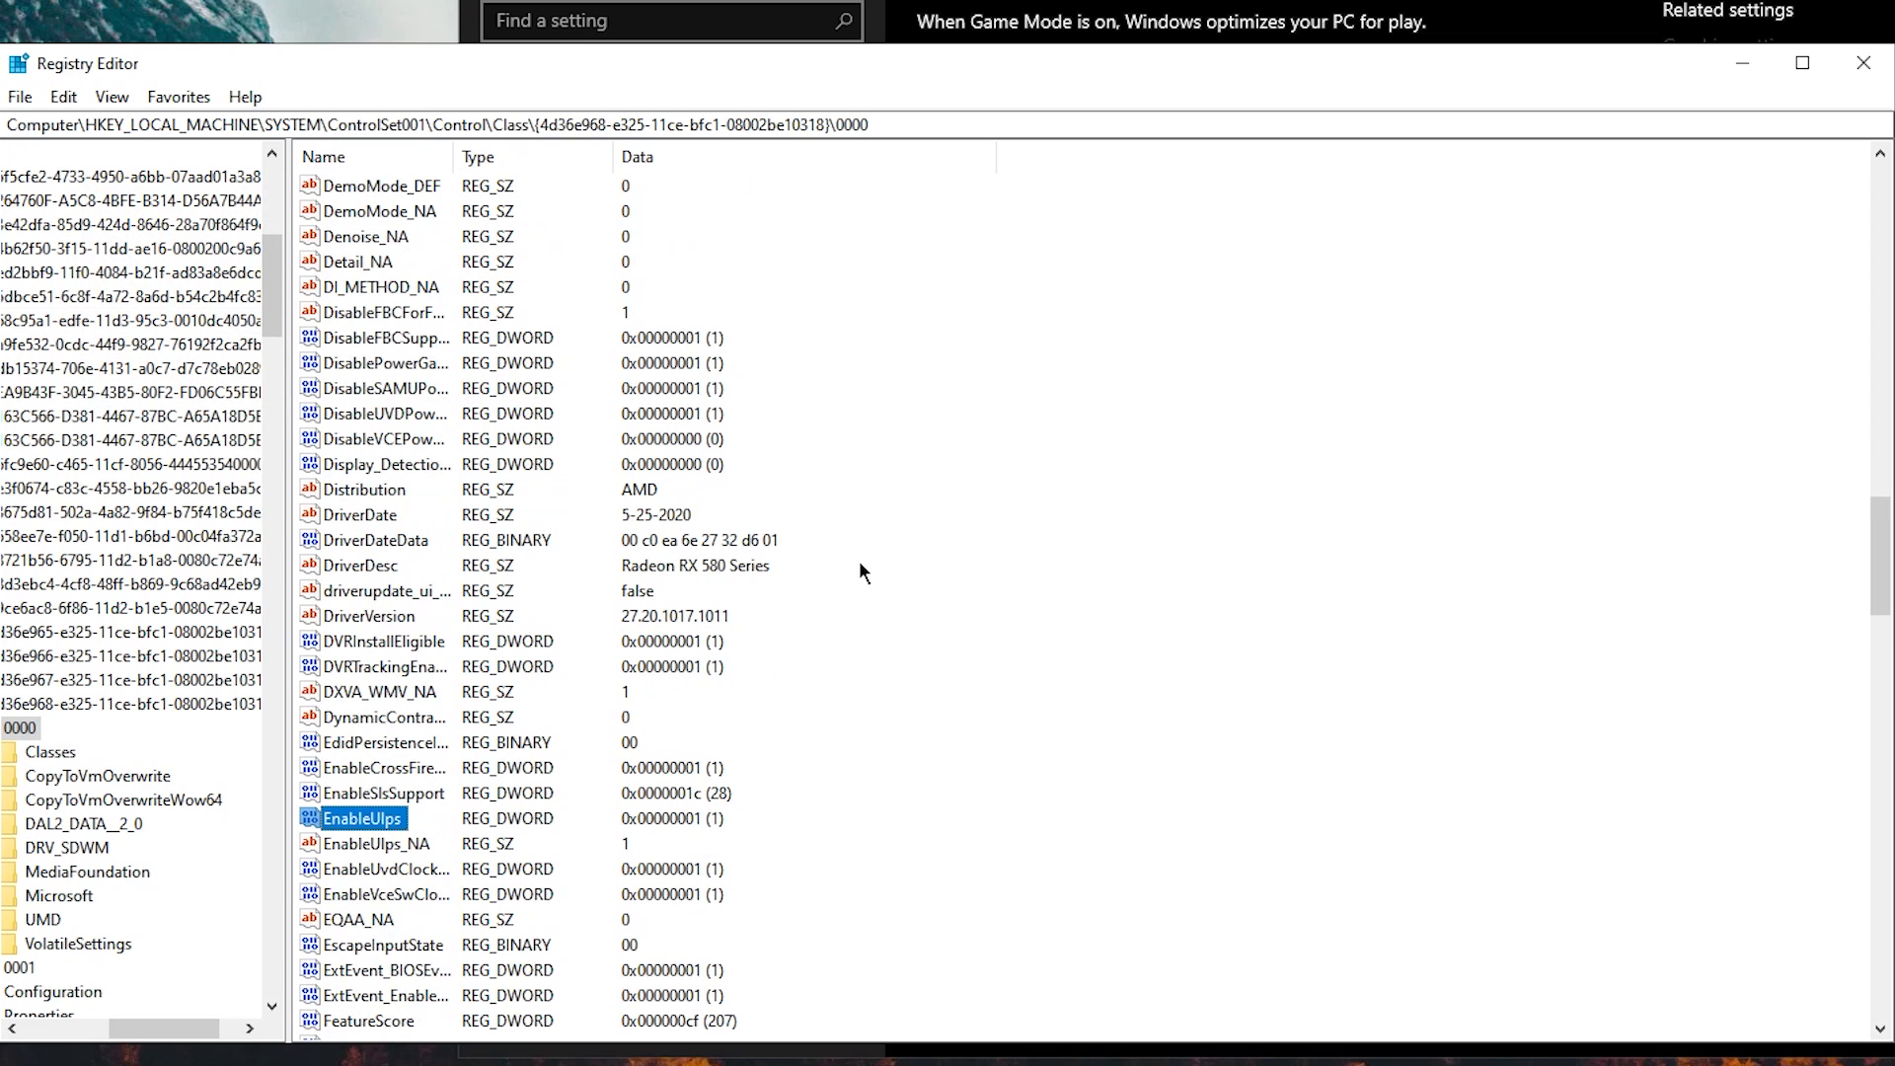
double_click(366, 825)
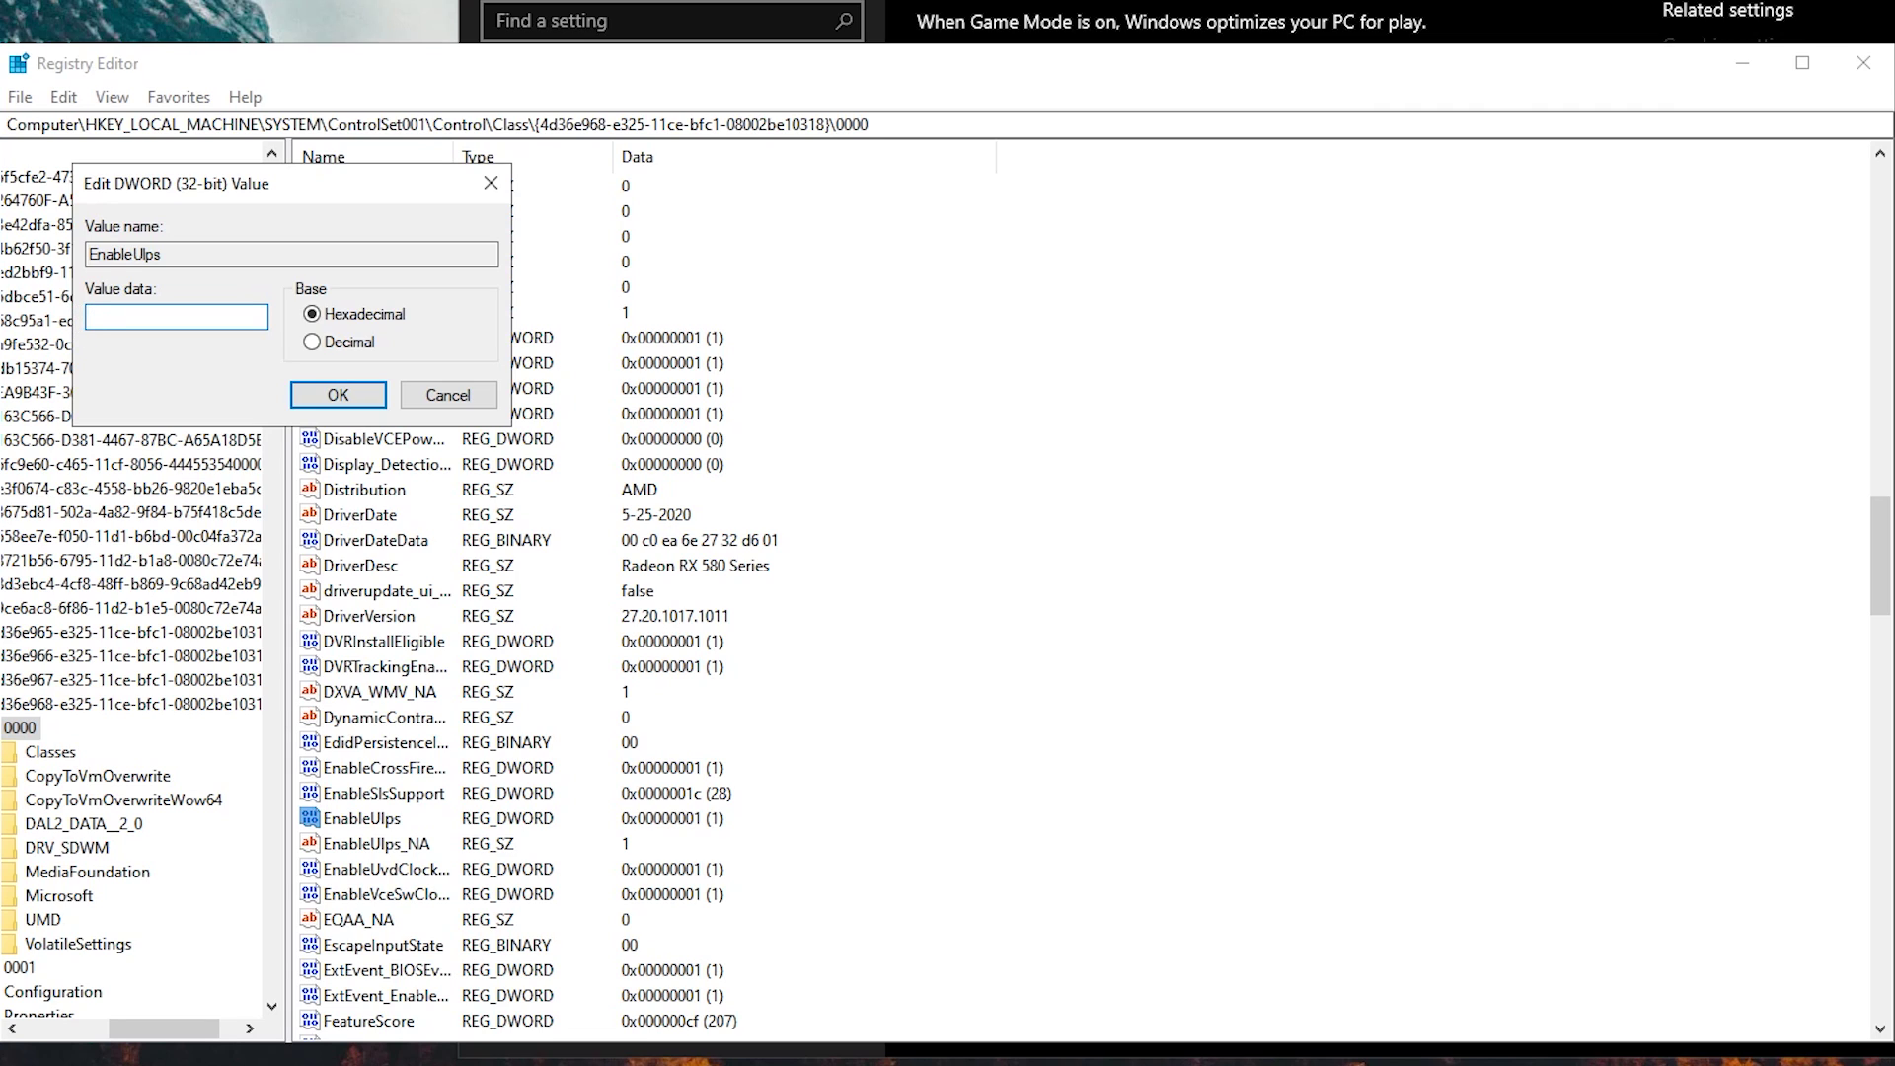
text(0)
click(312, 395)
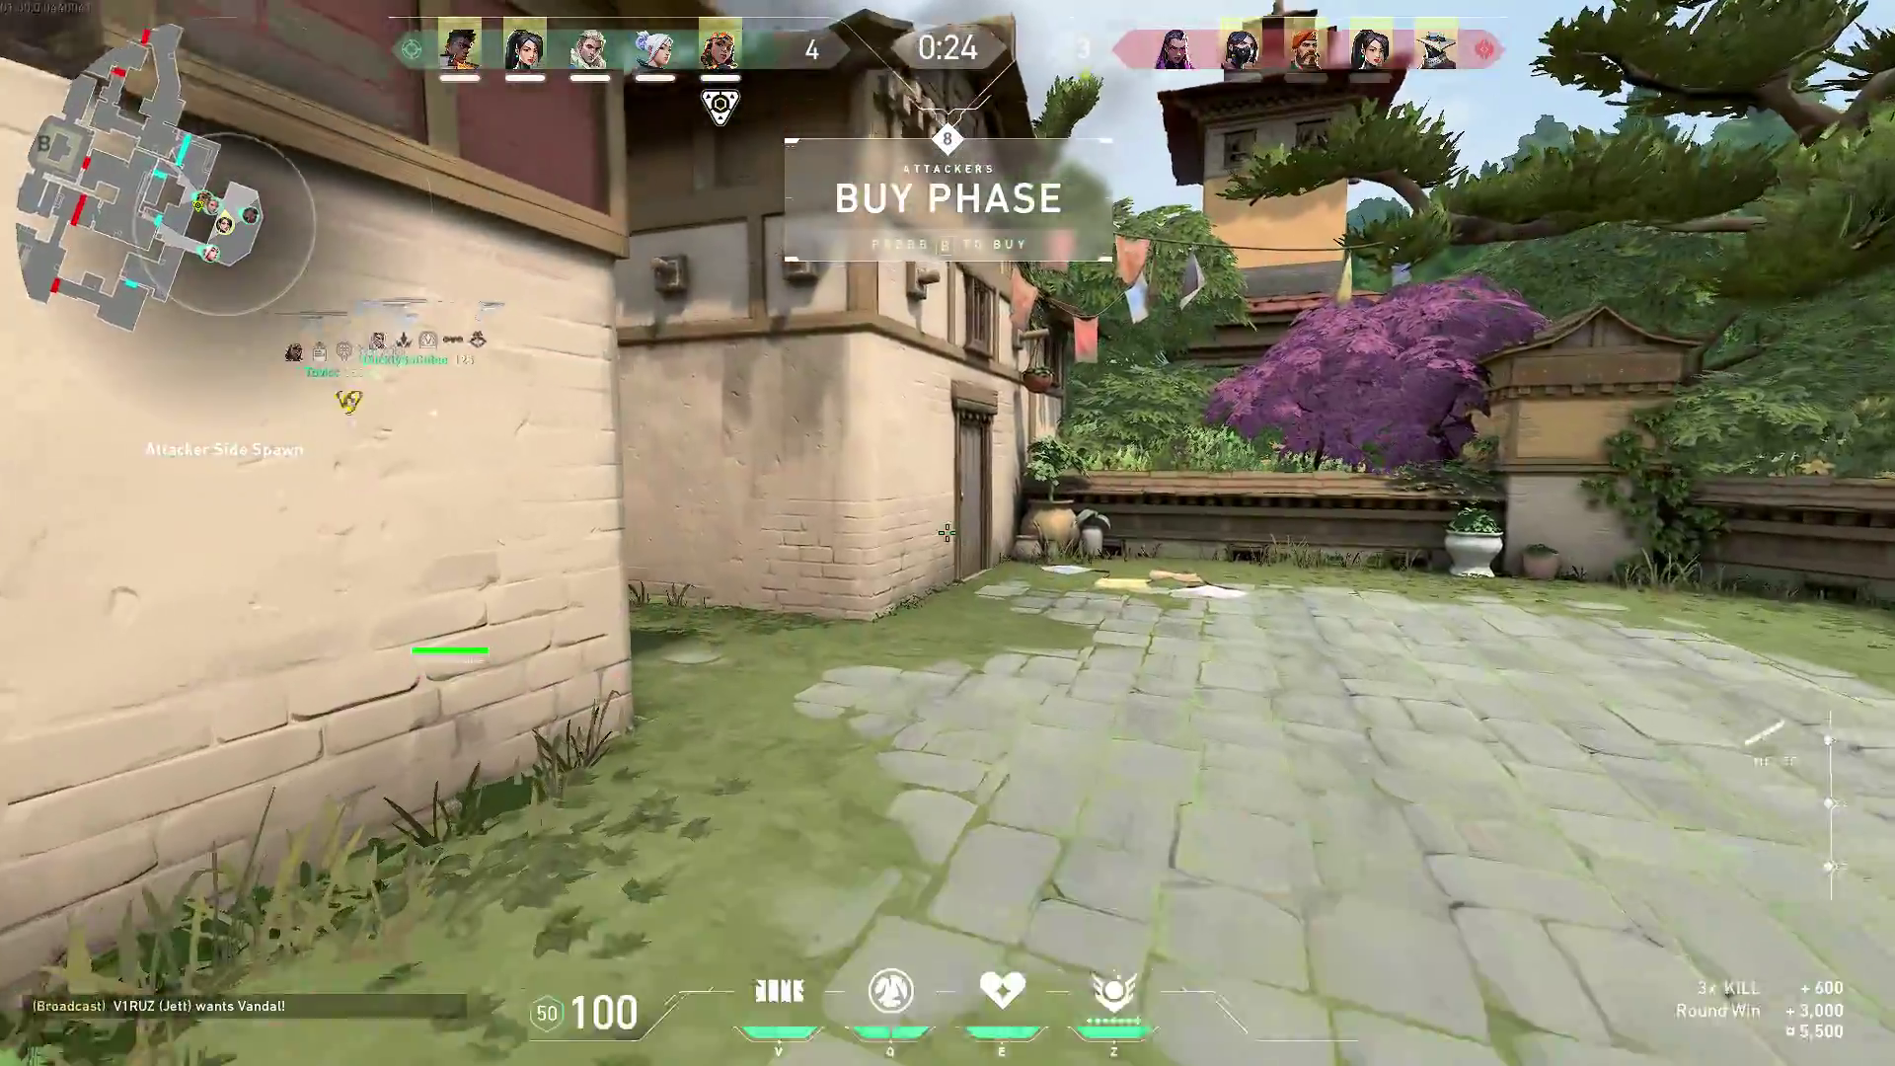
key(w)
key(3)
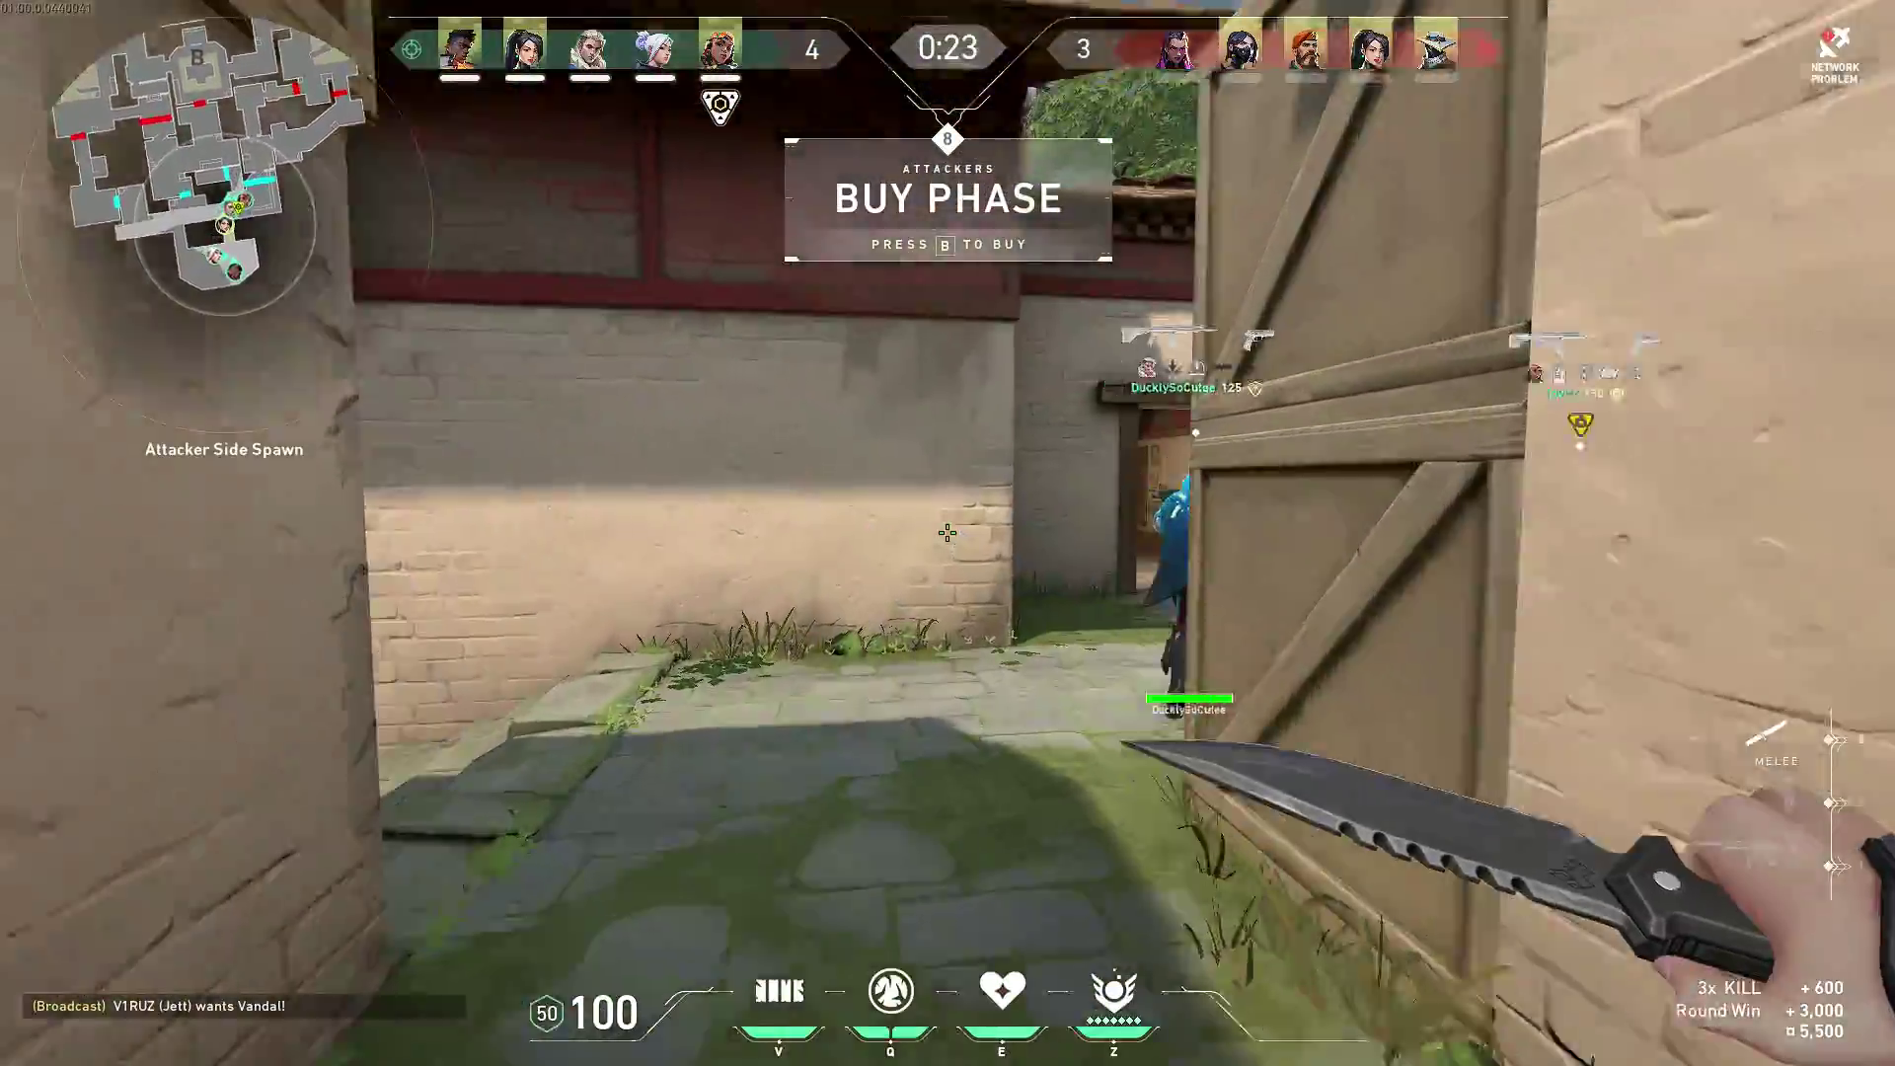
key(w)
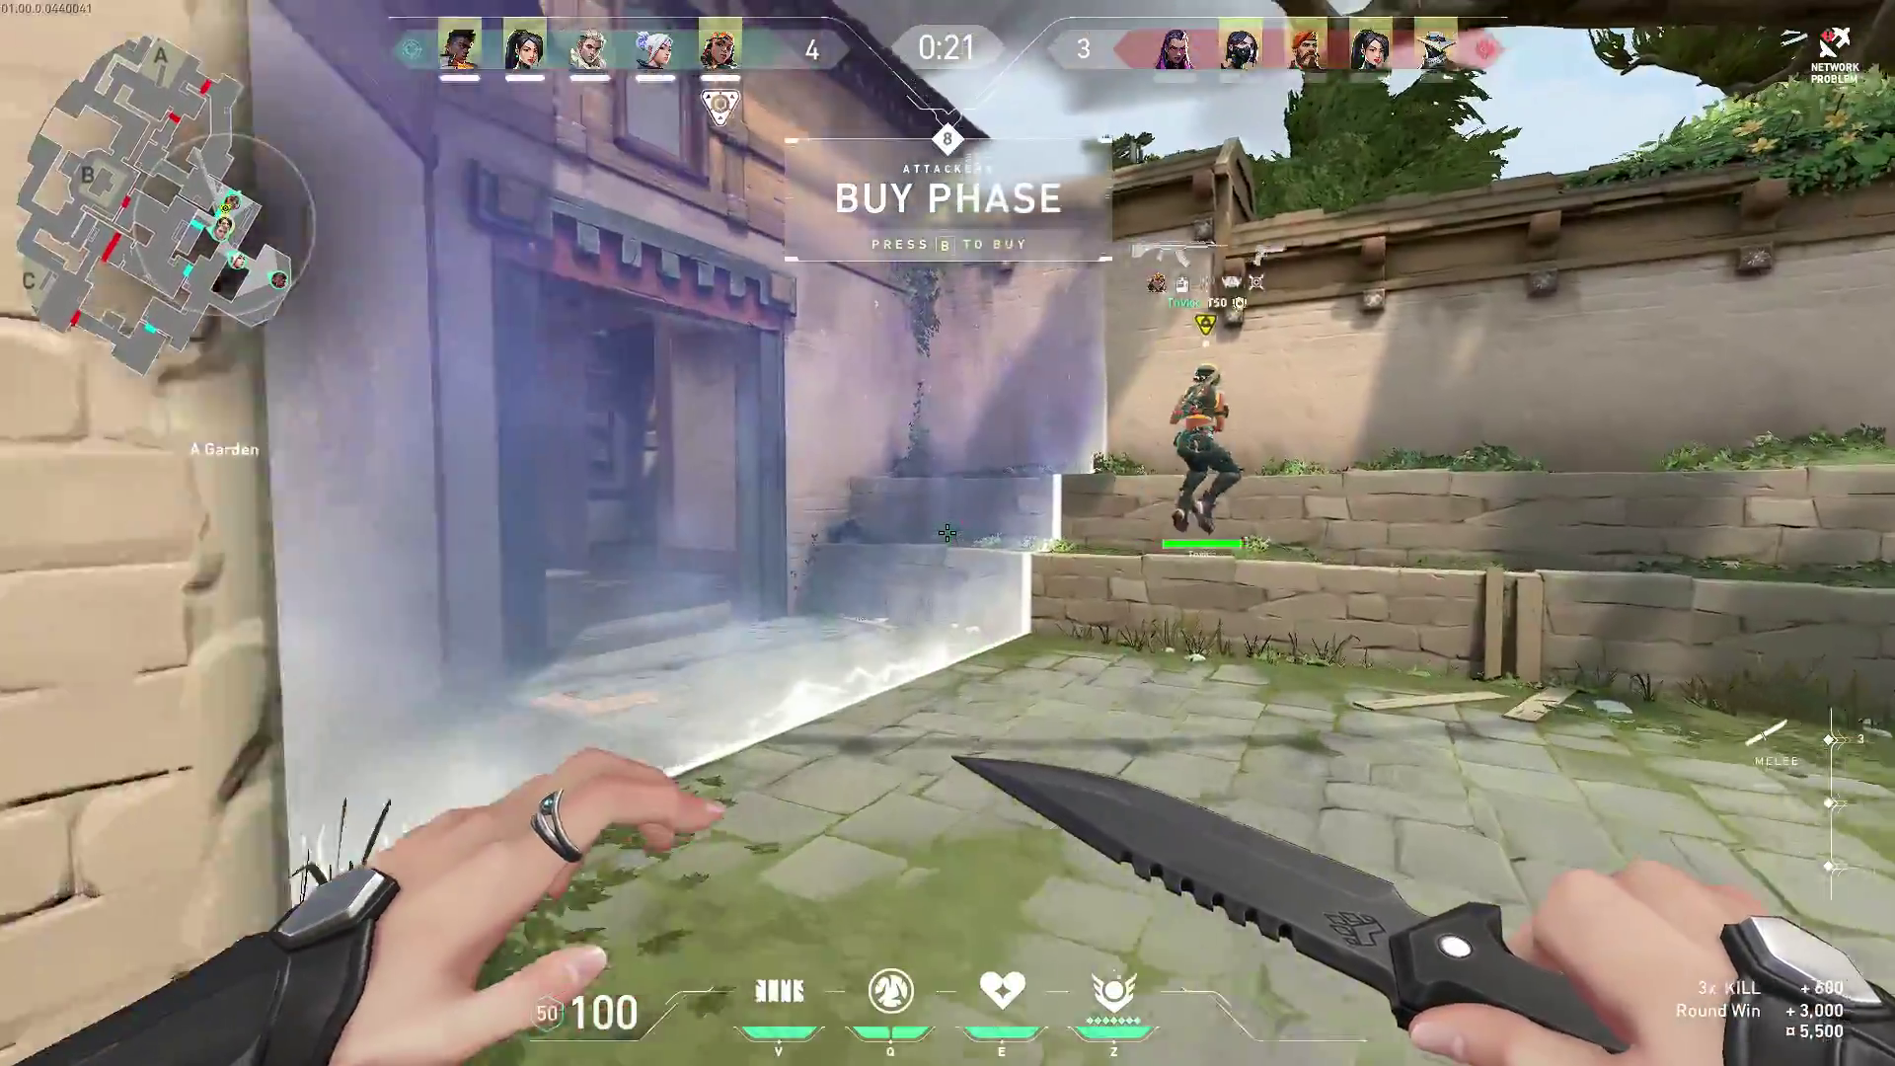
key(w)
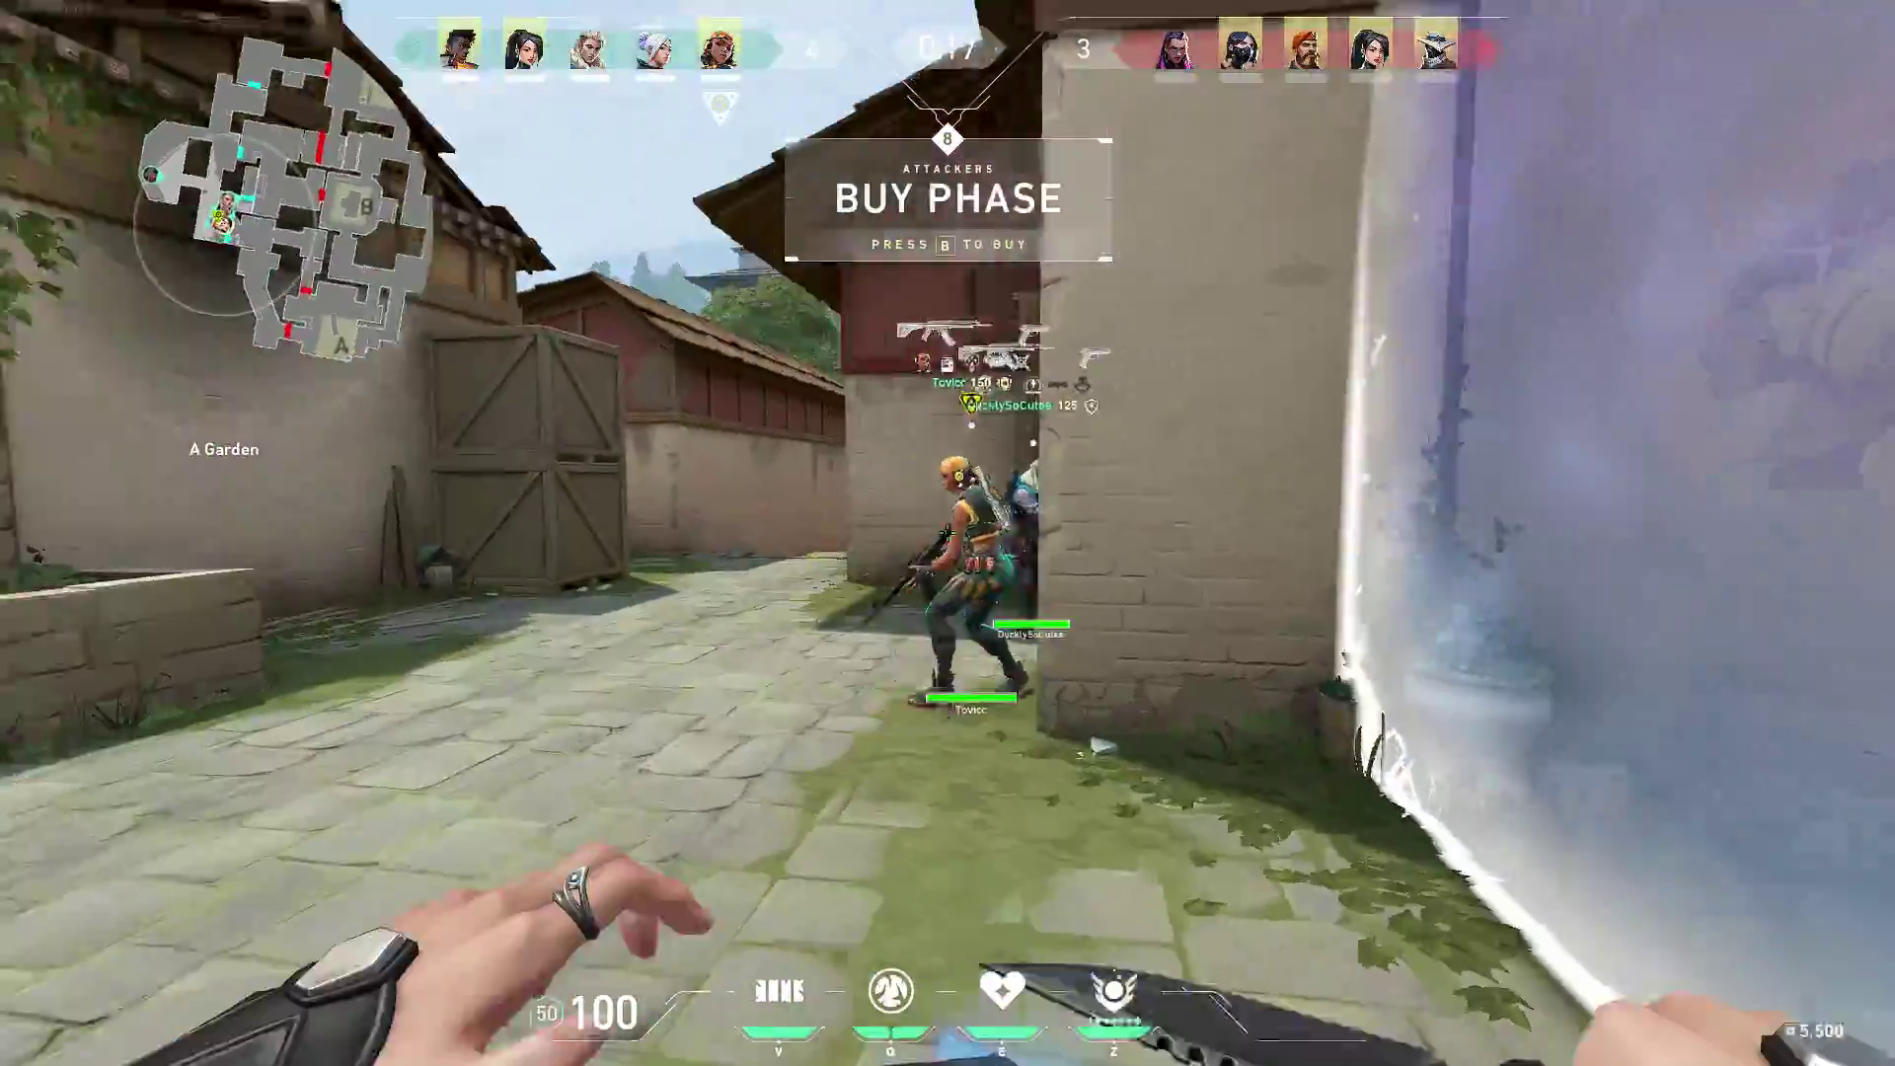
key(1)
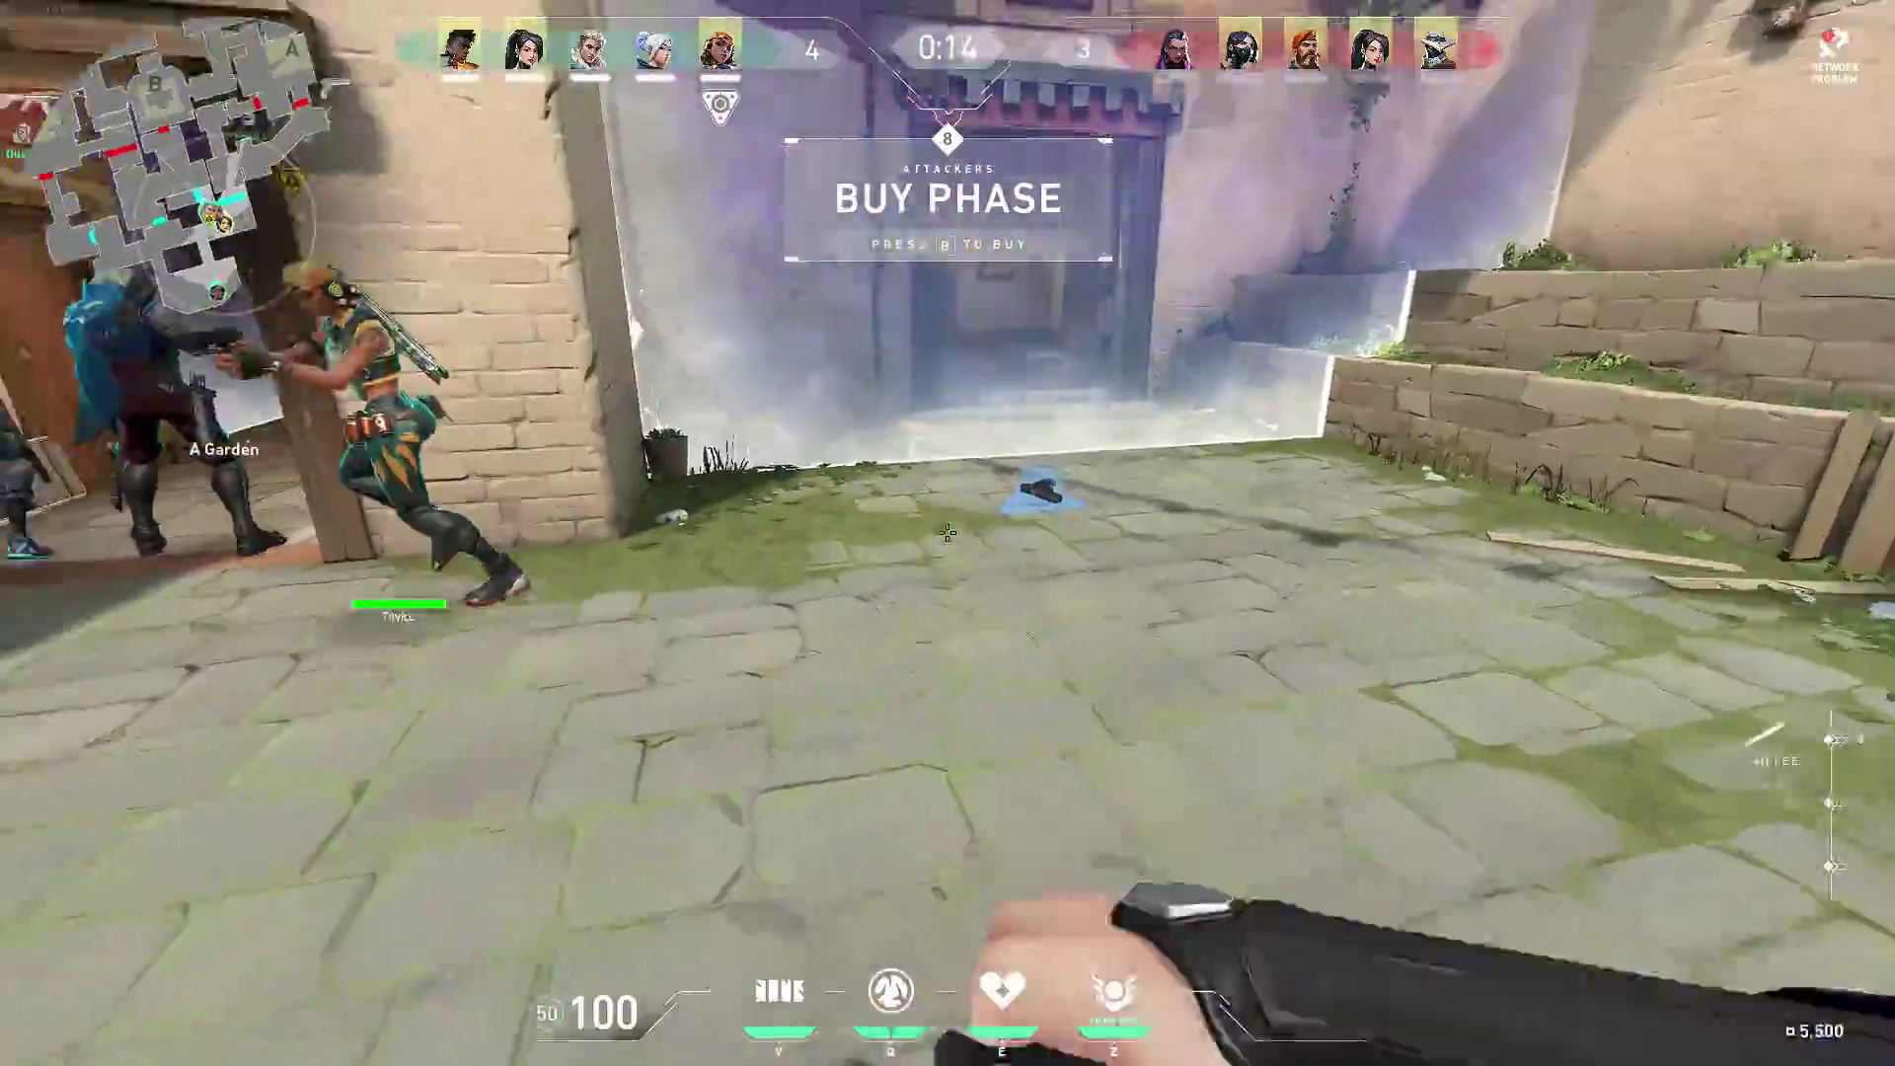
key(3)
key(1)
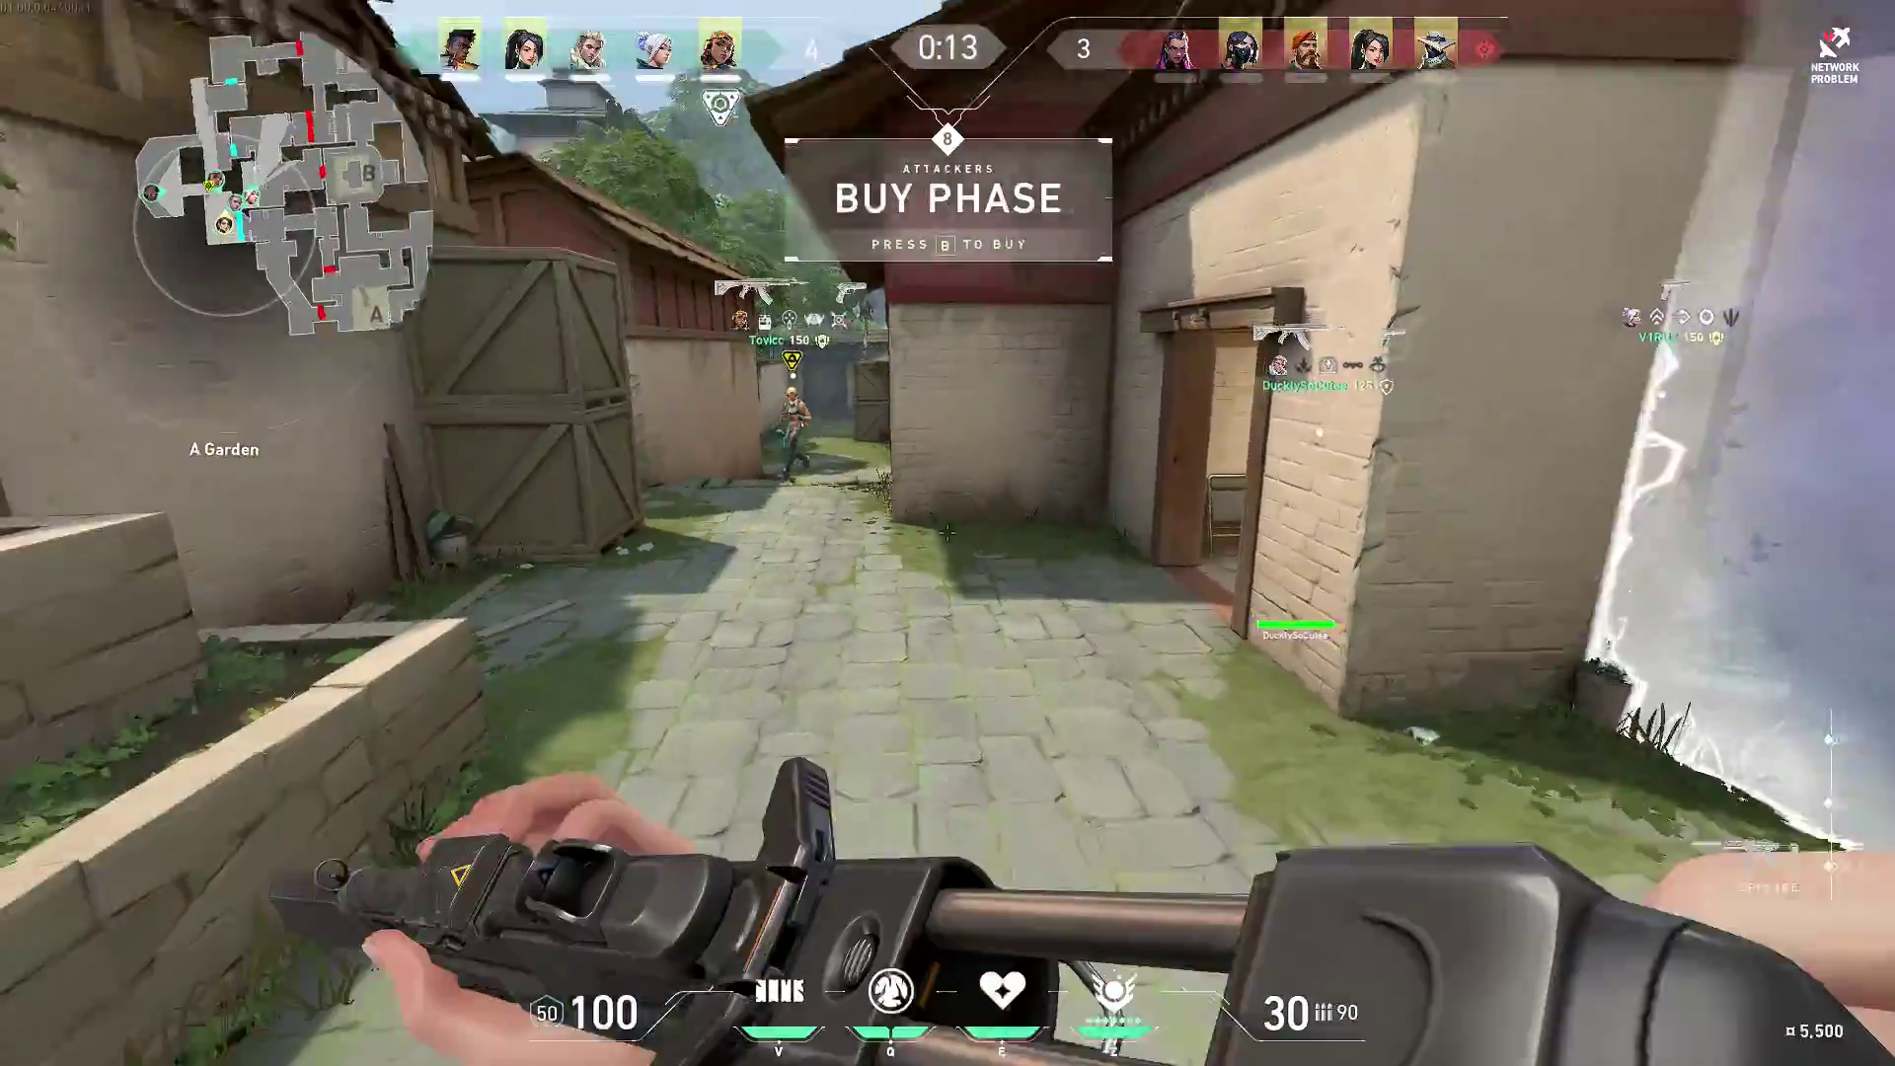
key(3)
key(w)
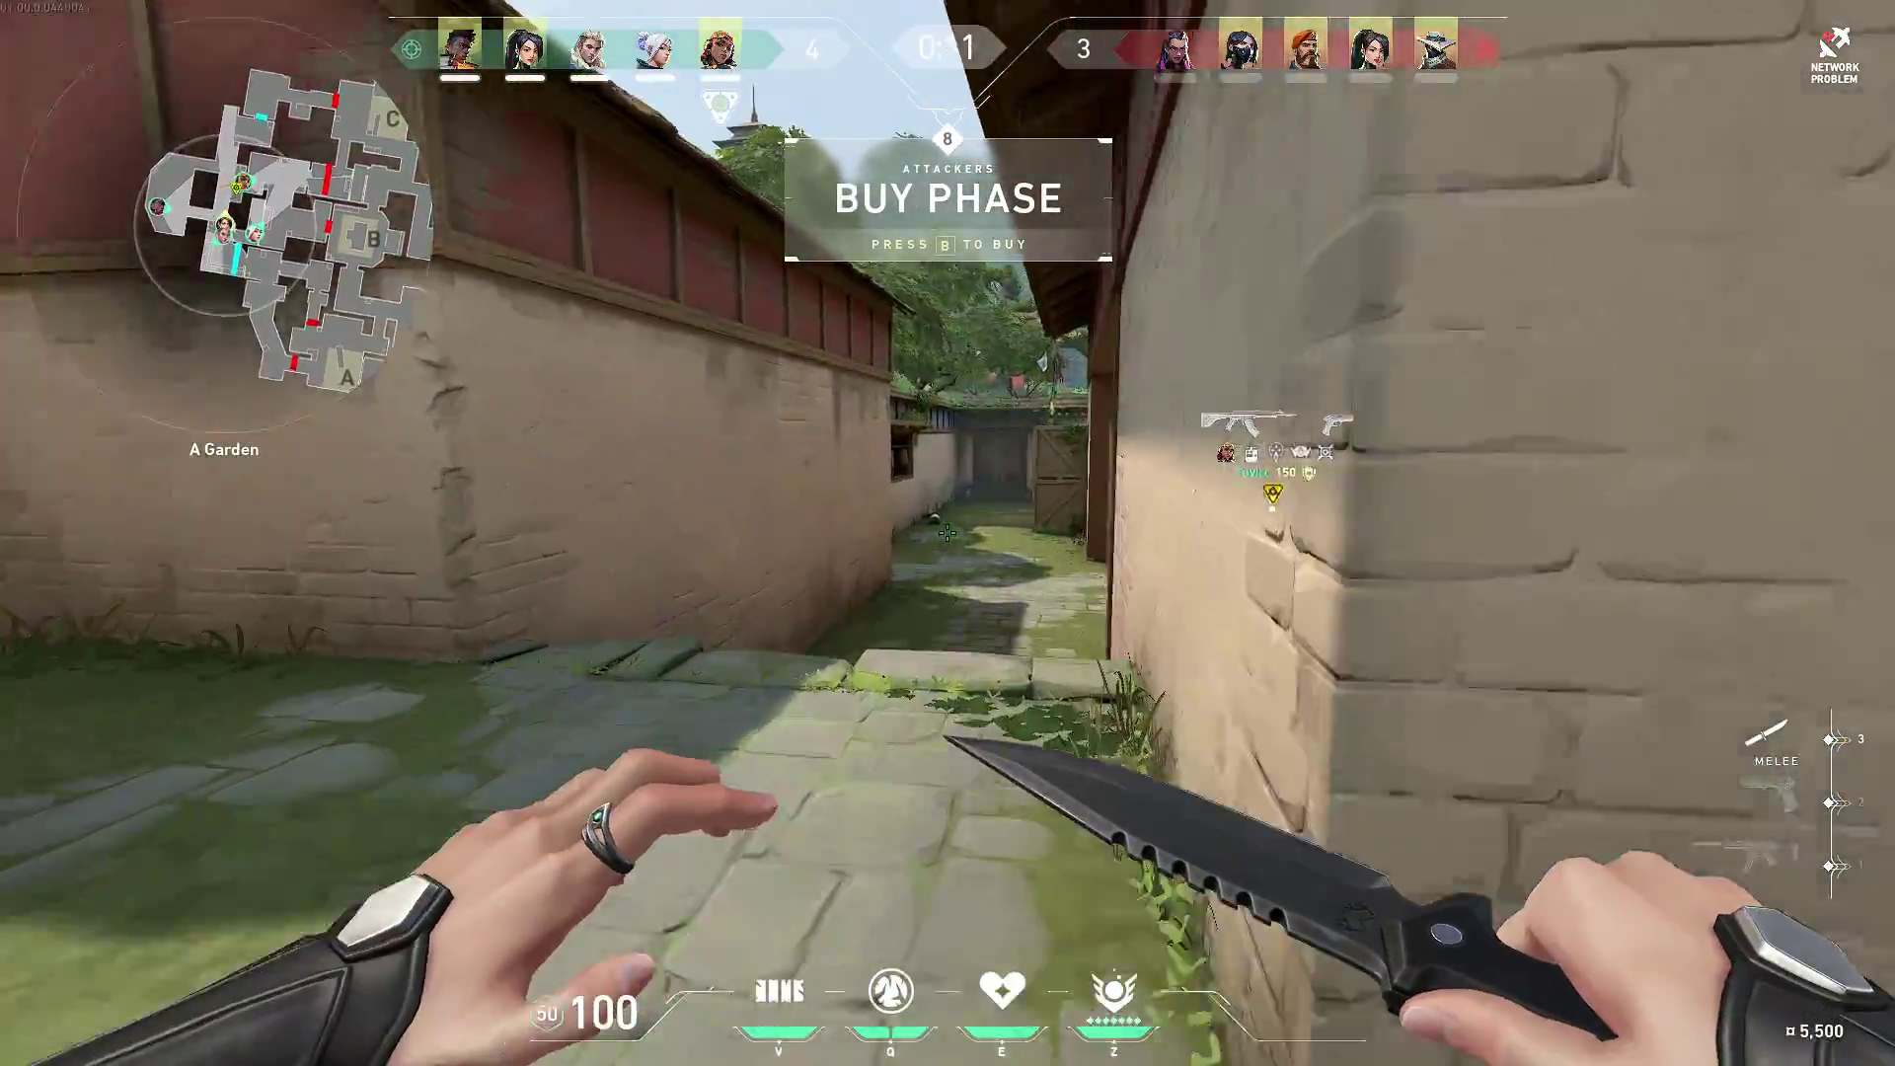